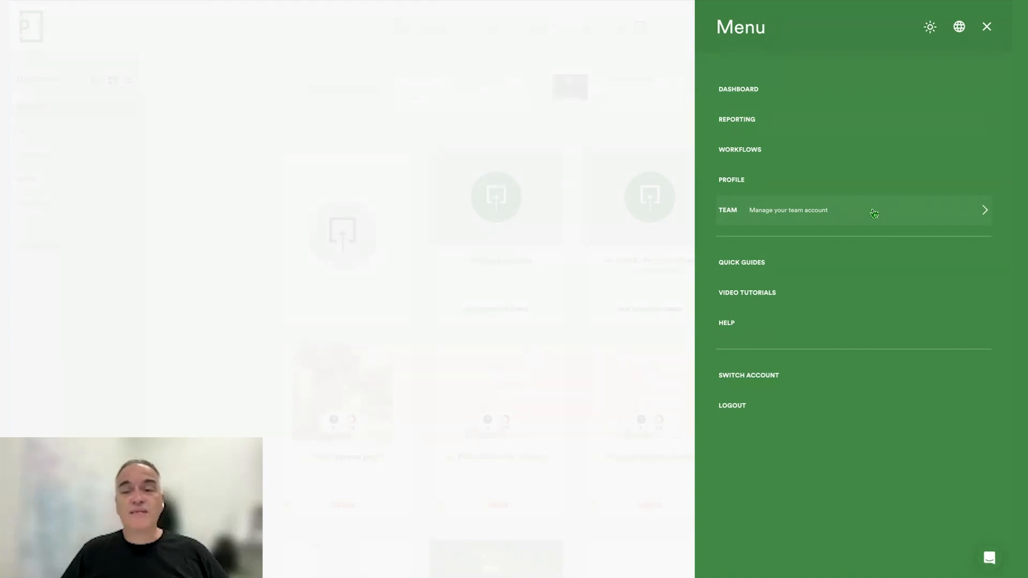
Step: Open the team members list in the team account management
left_click(874, 214)
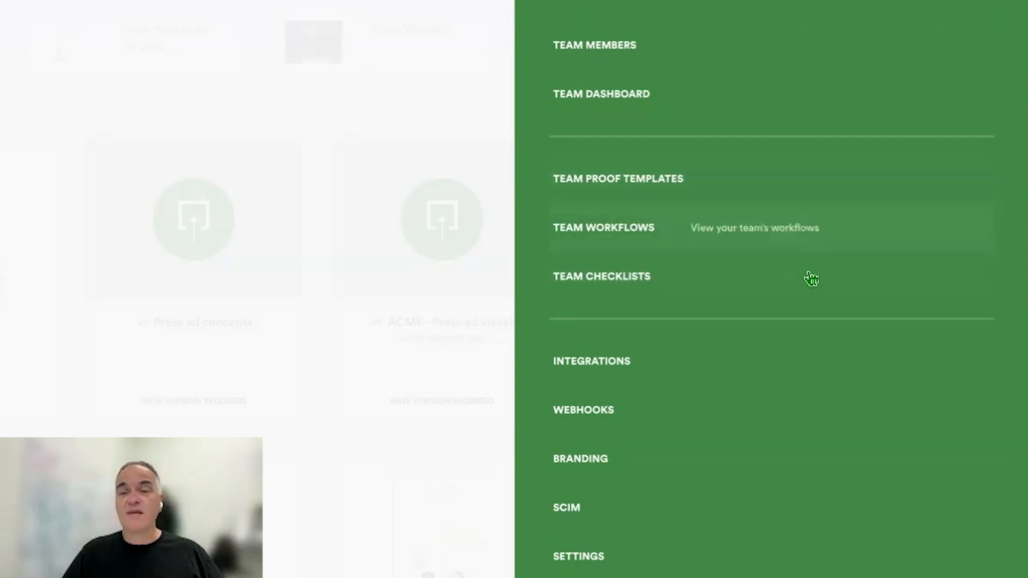
scroll(833, 275, "down", 3)
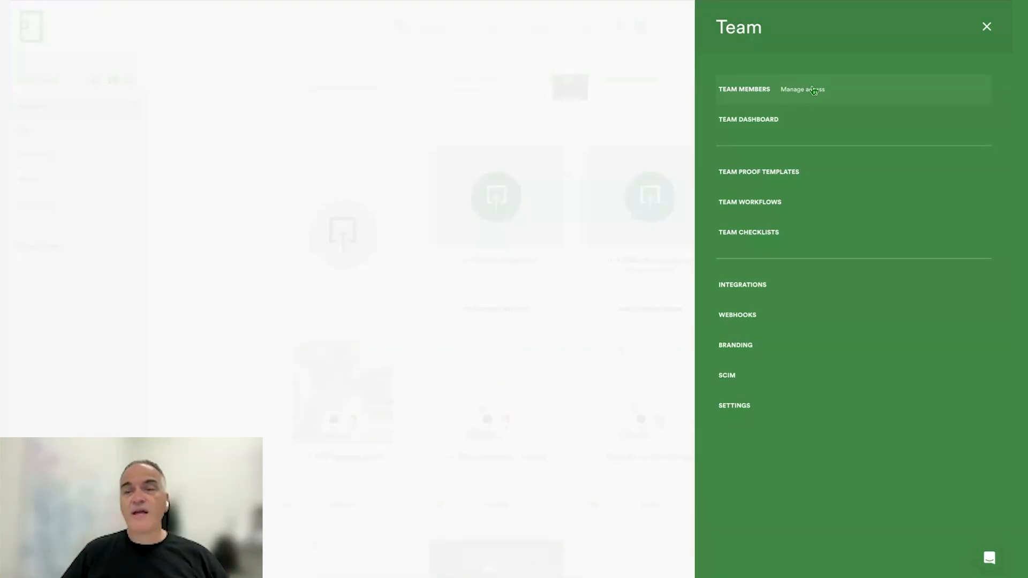
left_click(813, 90)
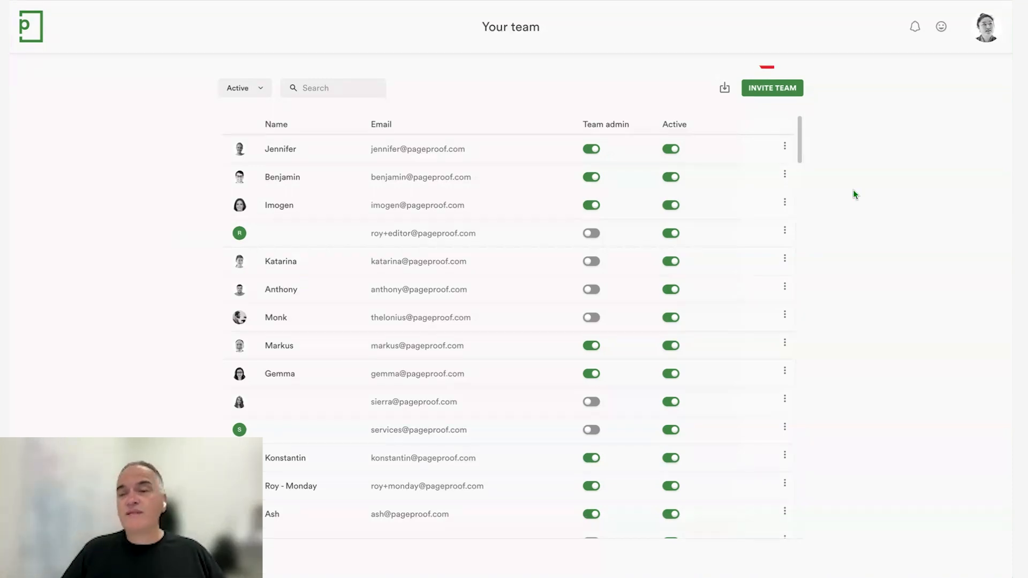
Step: Inspect the team invitation form and the member status filter options, leaving both without making a choice
left_click(772, 88)
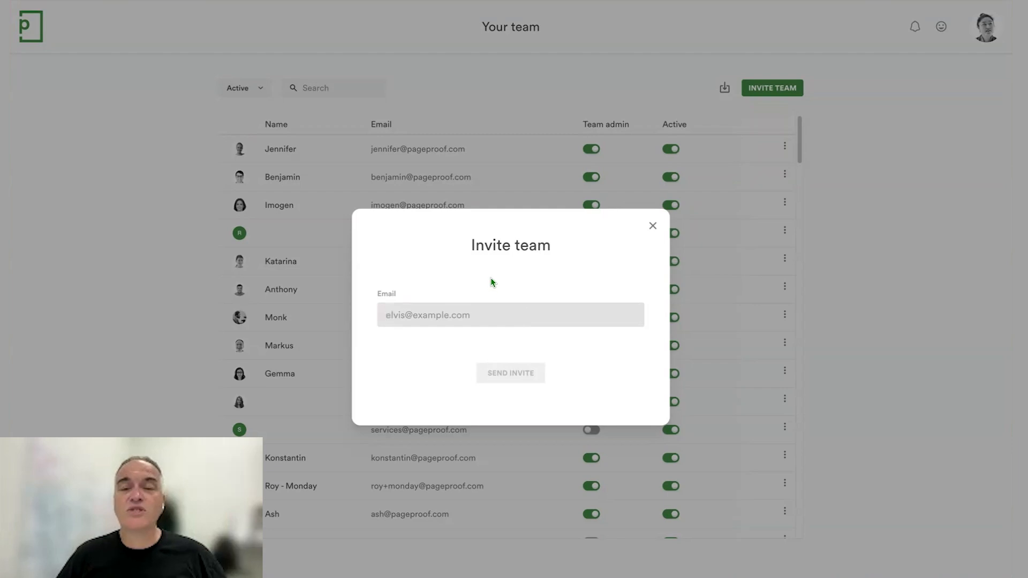
left_click(653, 227)
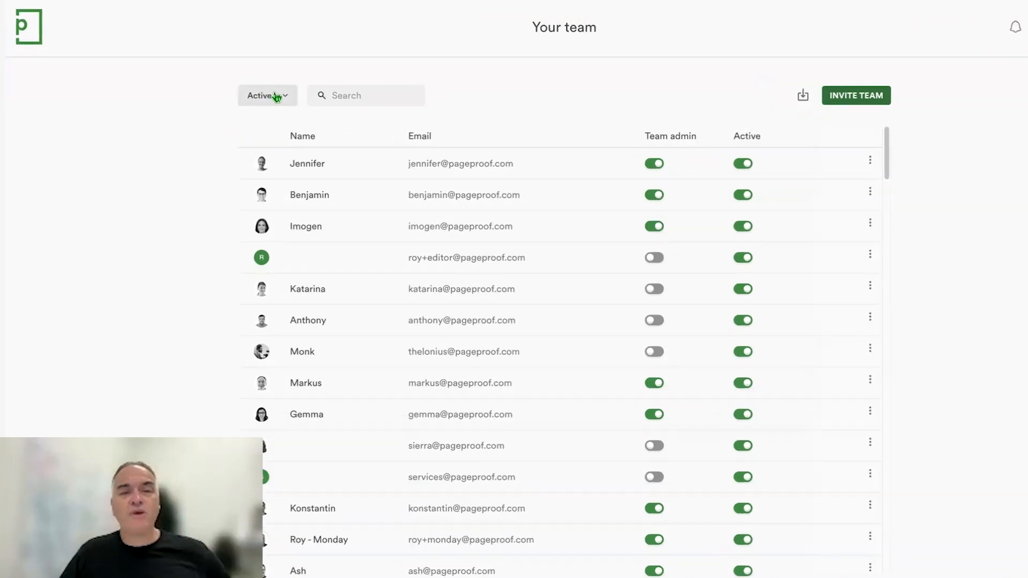
left_click(277, 97)
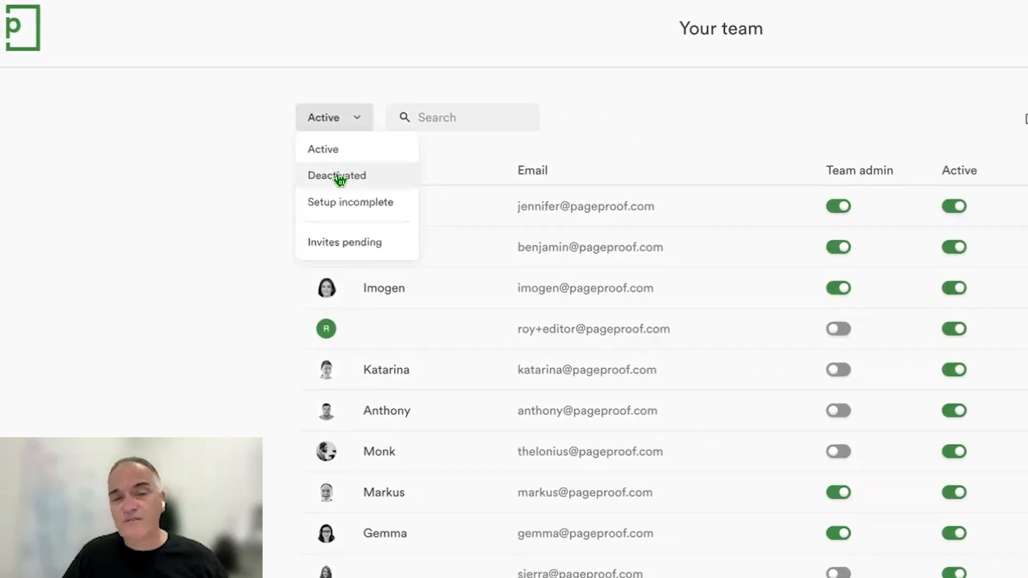
left_click(201, 90)
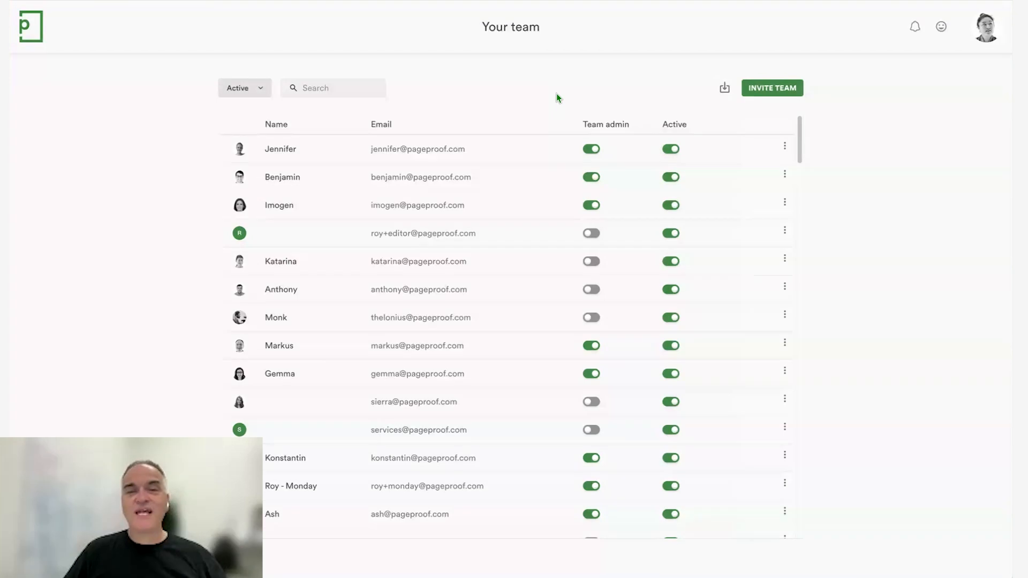
Step: Look through the active team members and check the list's export option
scroll(462, 401, "down", 4)
scroll(463, 400, "up", 4)
left_click(724, 89)
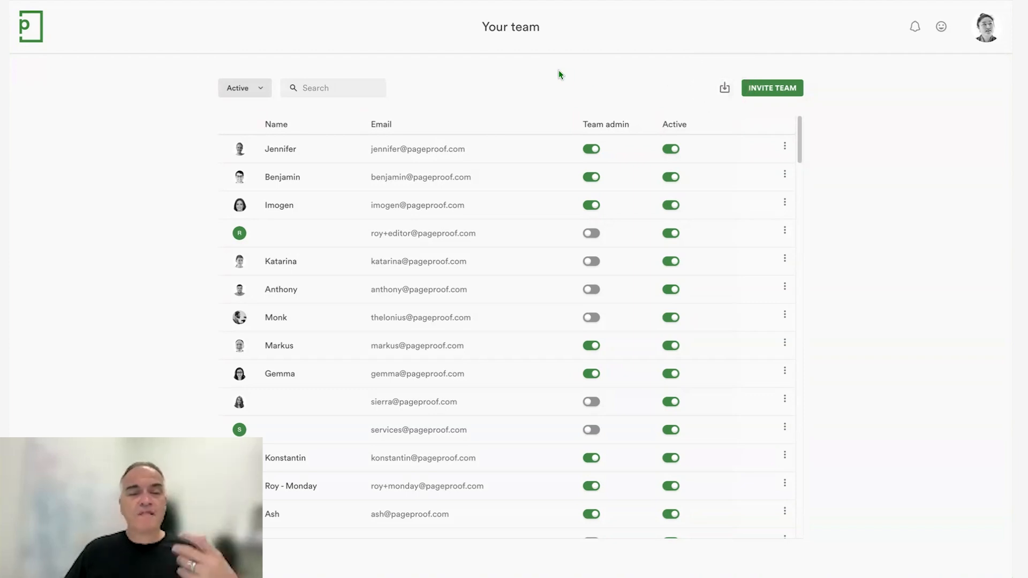
Step: Fill in the blank name of the member listed directly above the services account, and view that member's row options
scroll(566, 262, "down", 1)
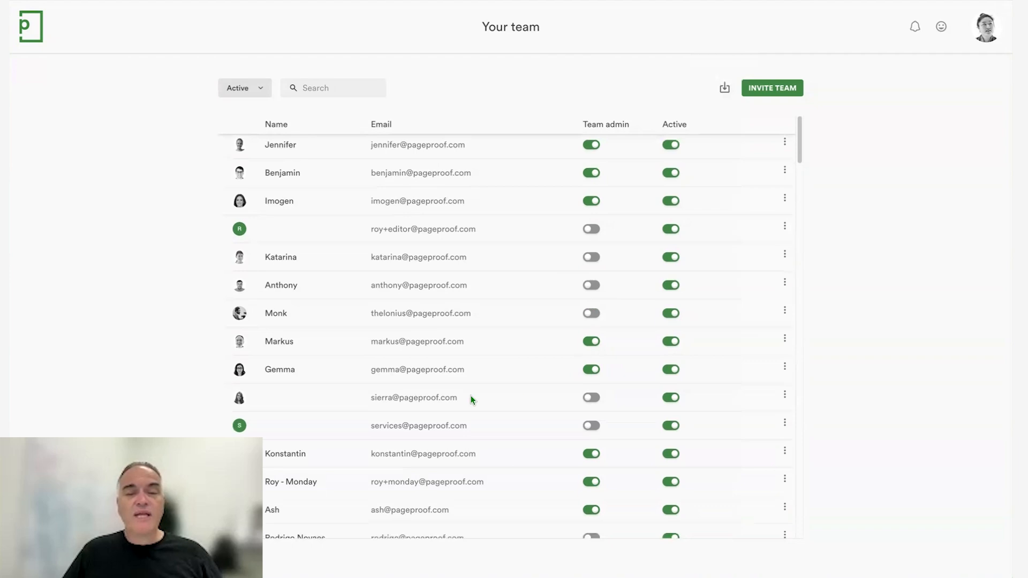
left_click(397, 315)
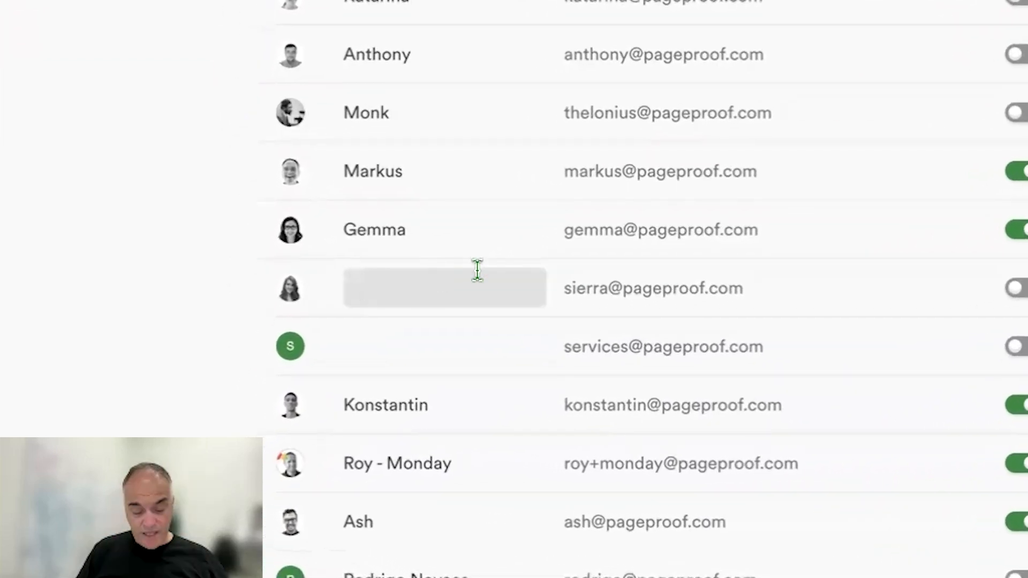
type("Sierra")
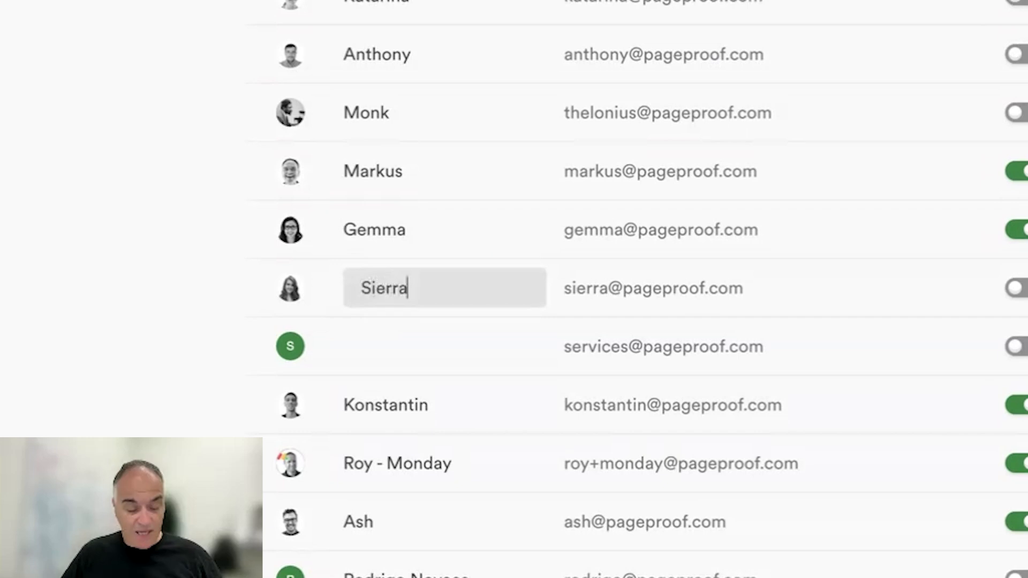
key("Return")
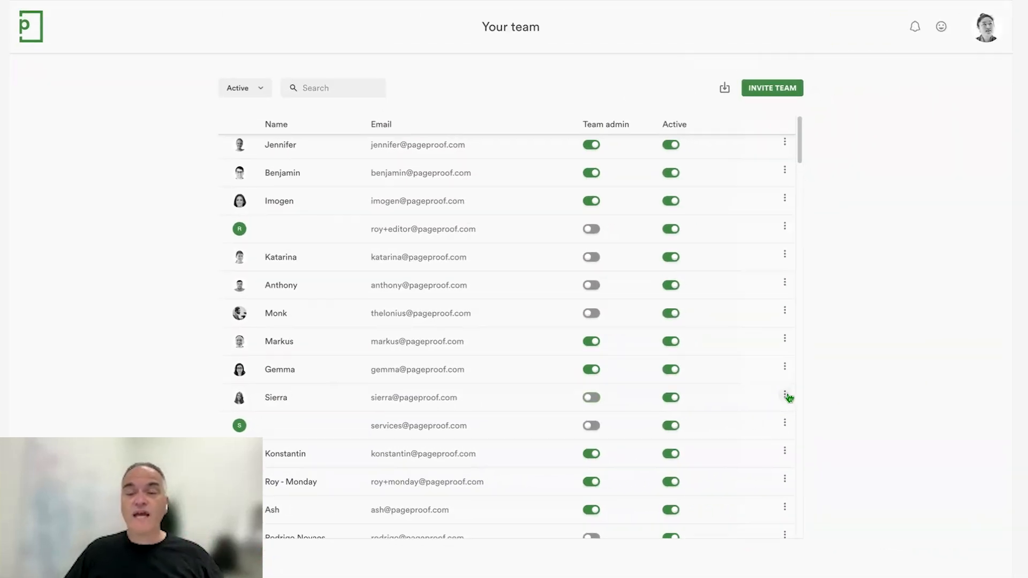
left_click(788, 397)
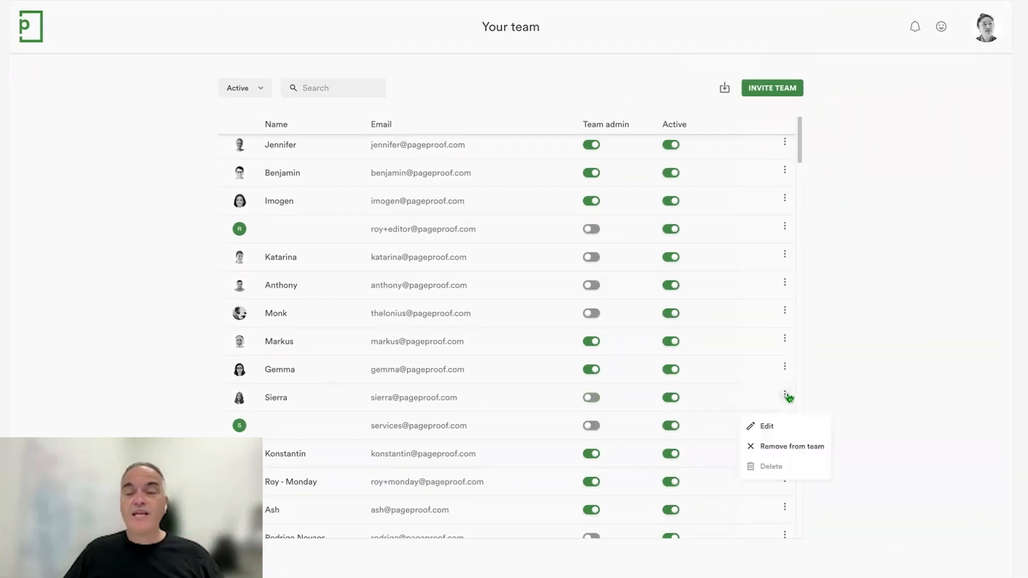
left_click(866, 372)
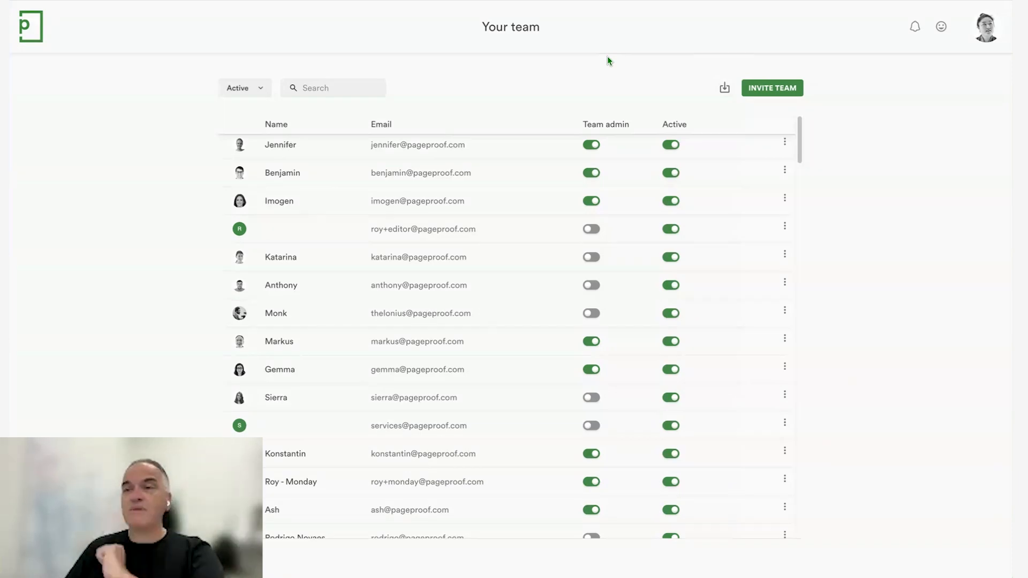
Step: Open the team dashboard to view the team's proofs
mouse_move(989, 35)
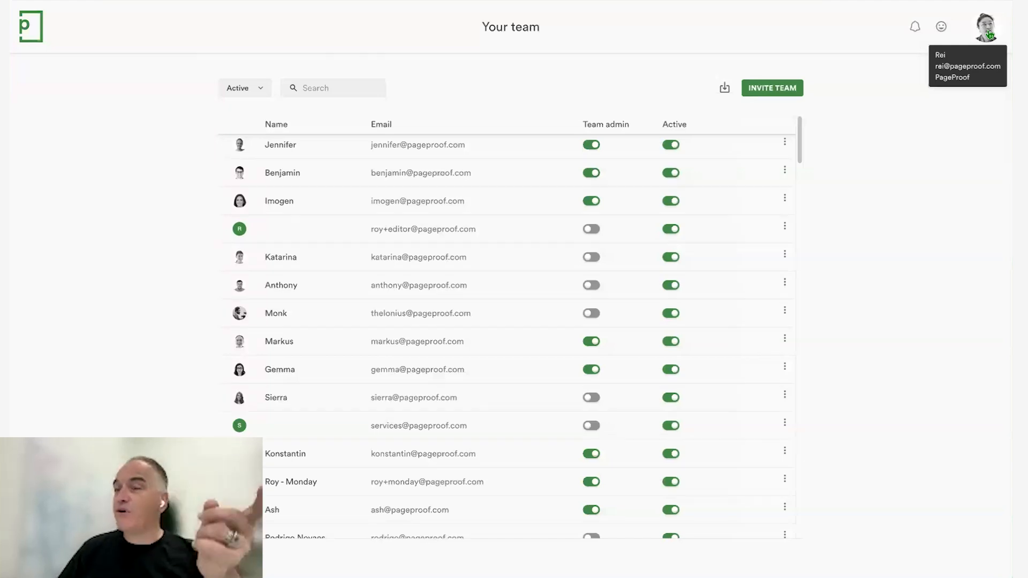
left_click(989, 35)
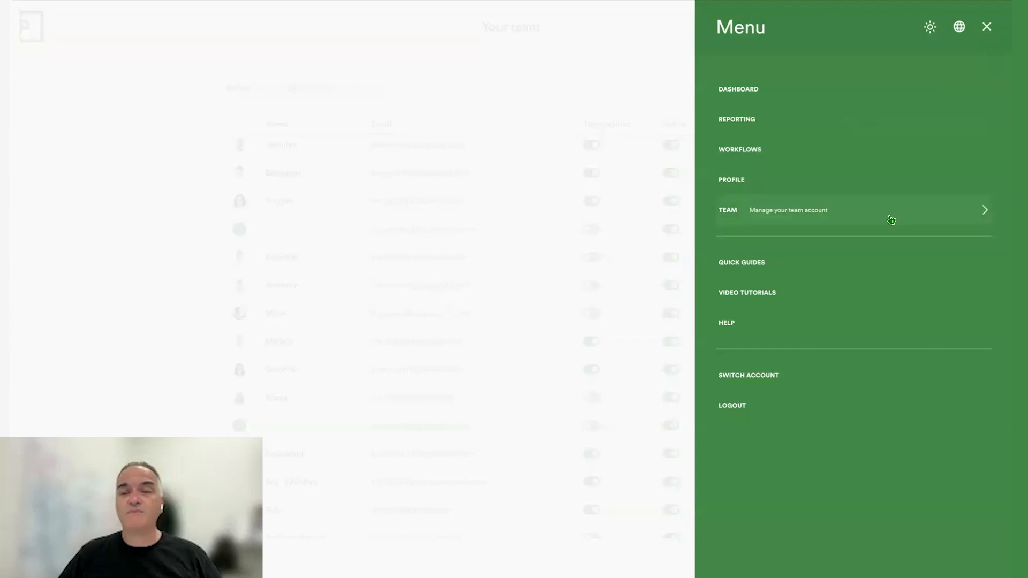
left_click(891, 220)
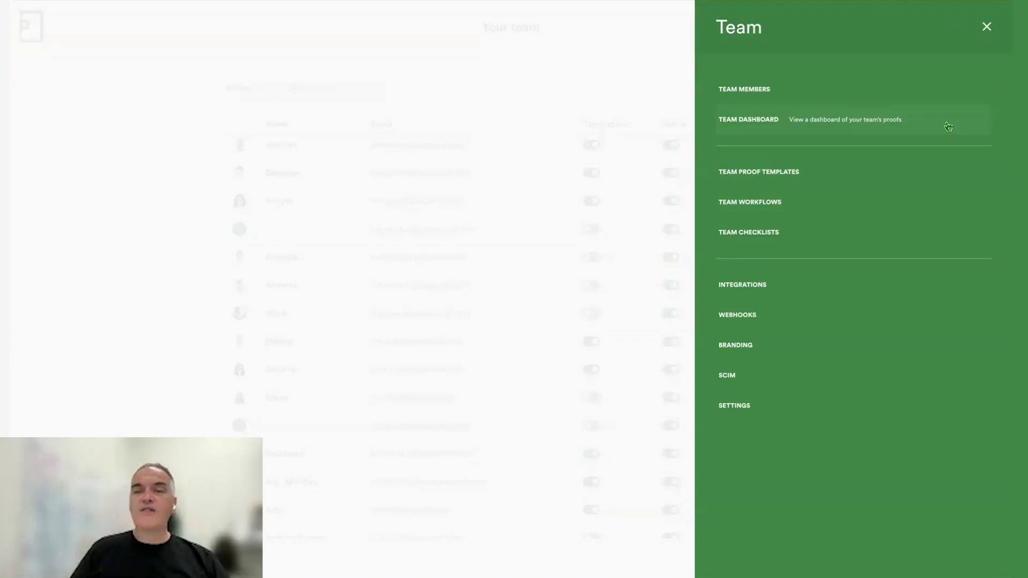
left_click(948, 127)
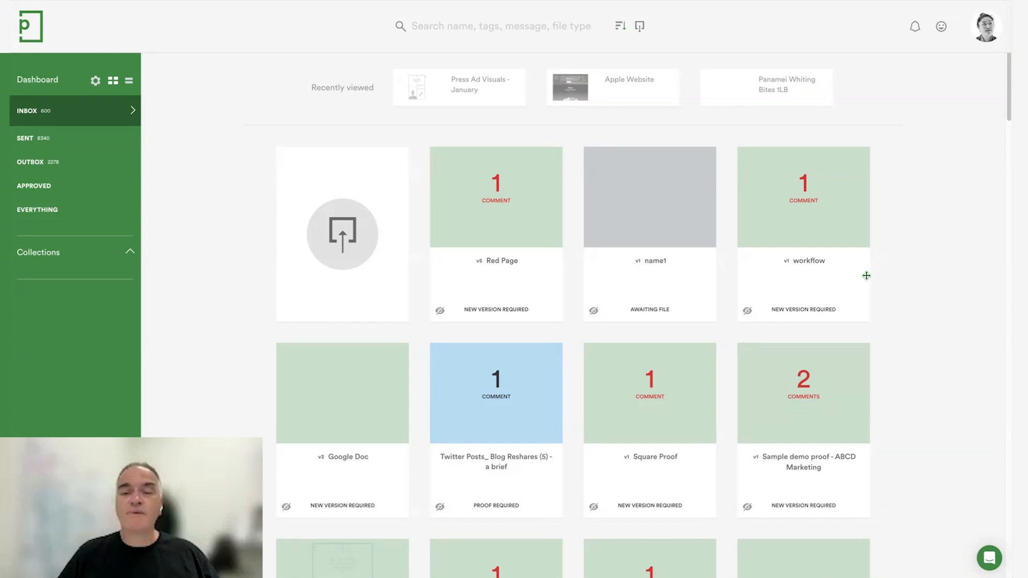
Step: Examine the proof cards on the team dashboard and the bulk management options available for the proofs
mouse_move(638, 315)
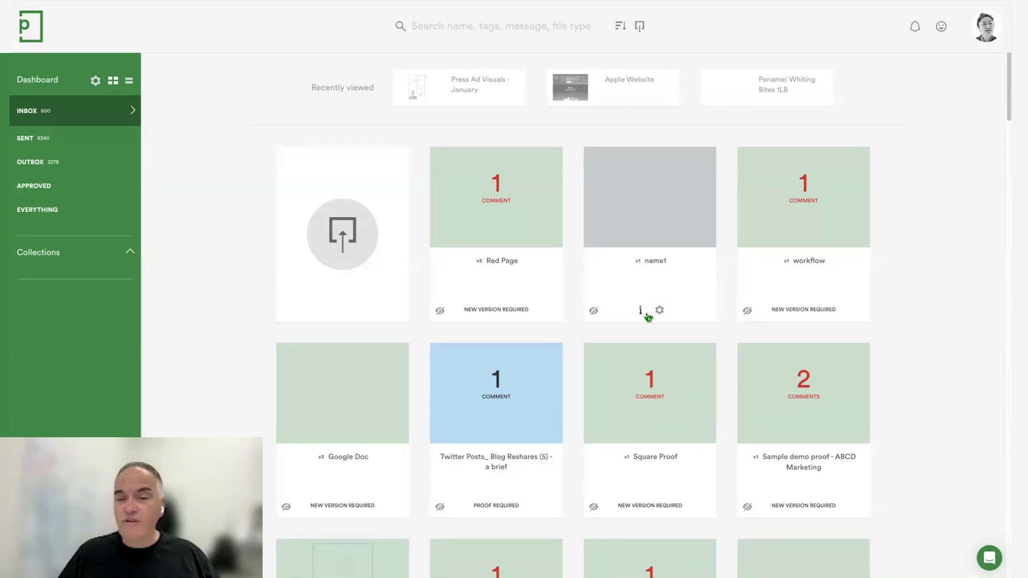
mouse_move(787, 312)
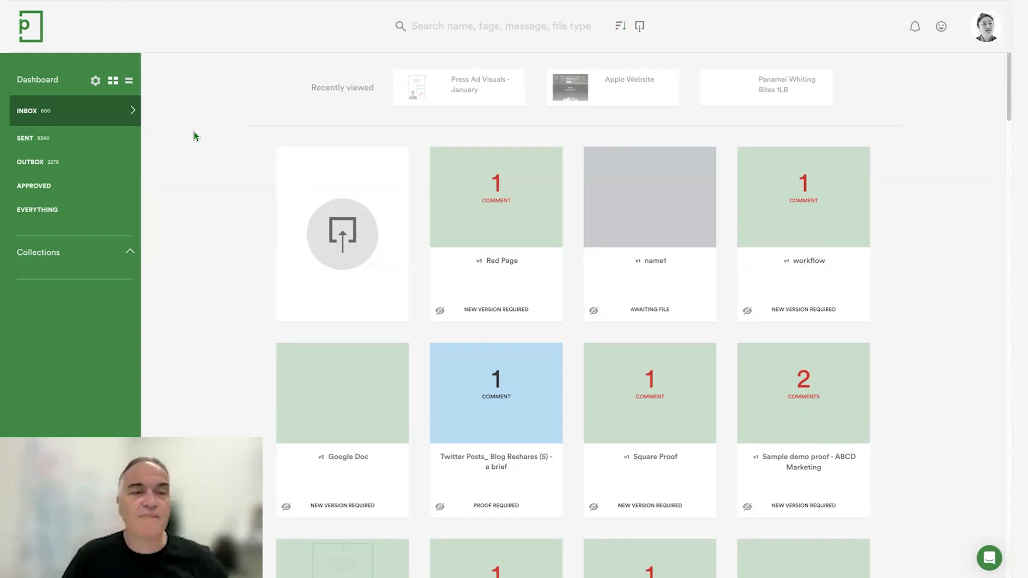
left_click(94, 81)
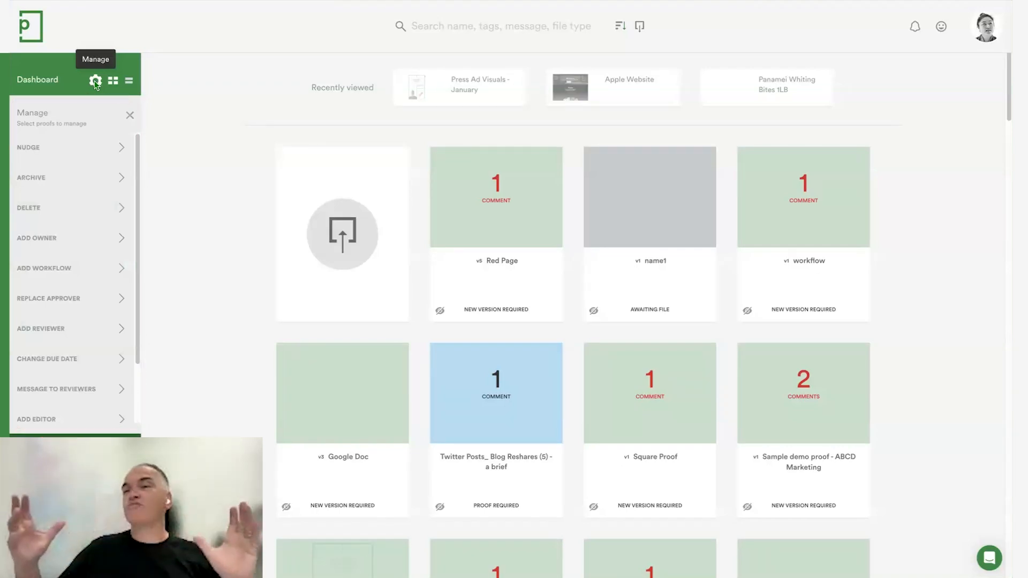
left_click(94, 81)
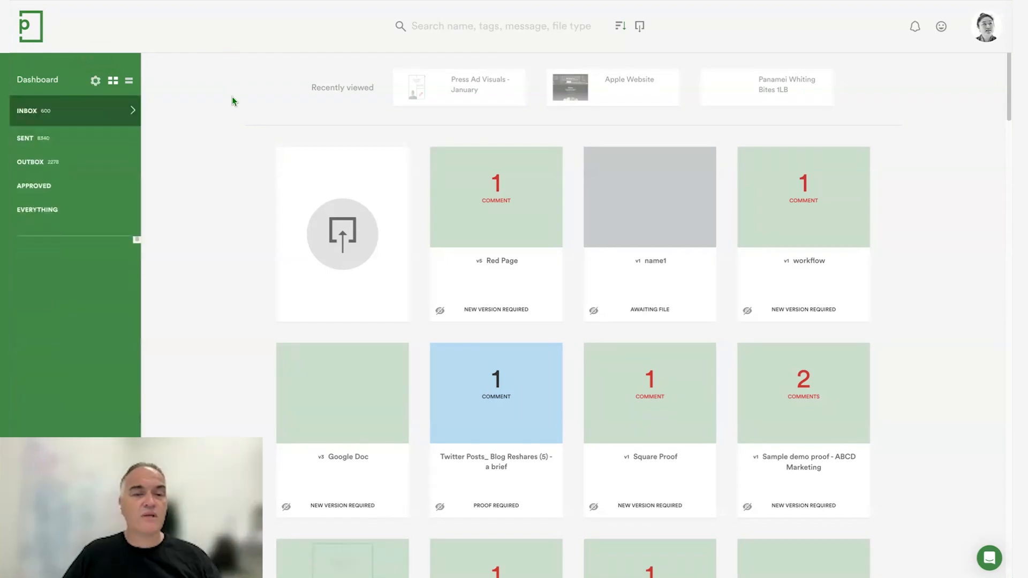
Step: Expand the collections and start a new collection with Share with my team enabled, closing the form without adding it
left_click(131, 239)
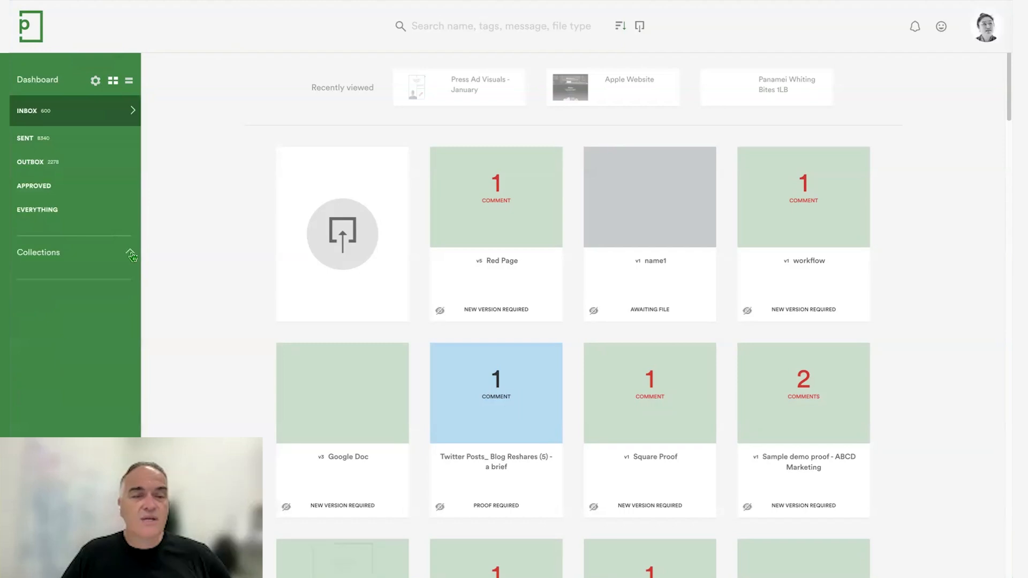
left_click(132, 256)
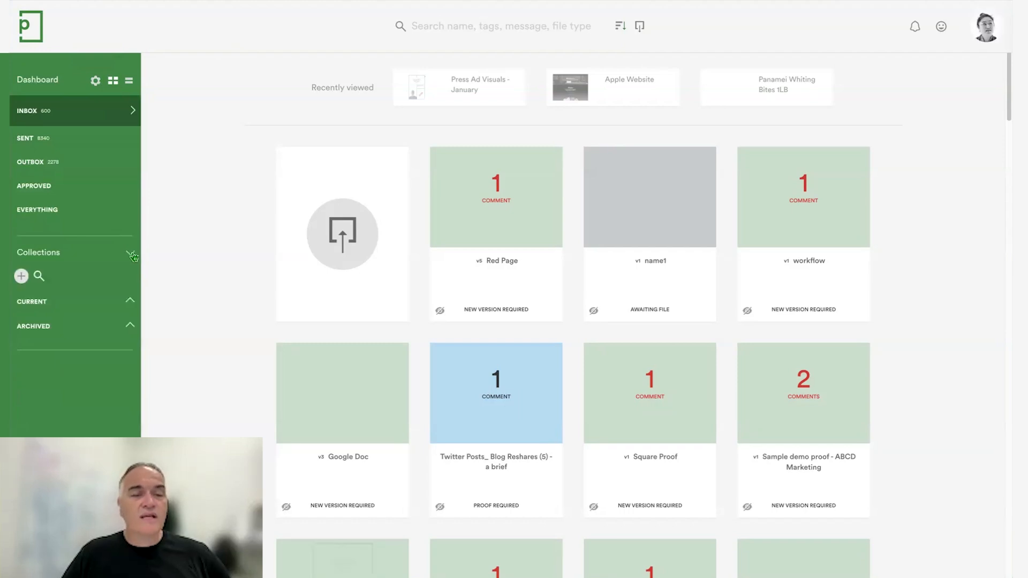
left_click(22, 278)
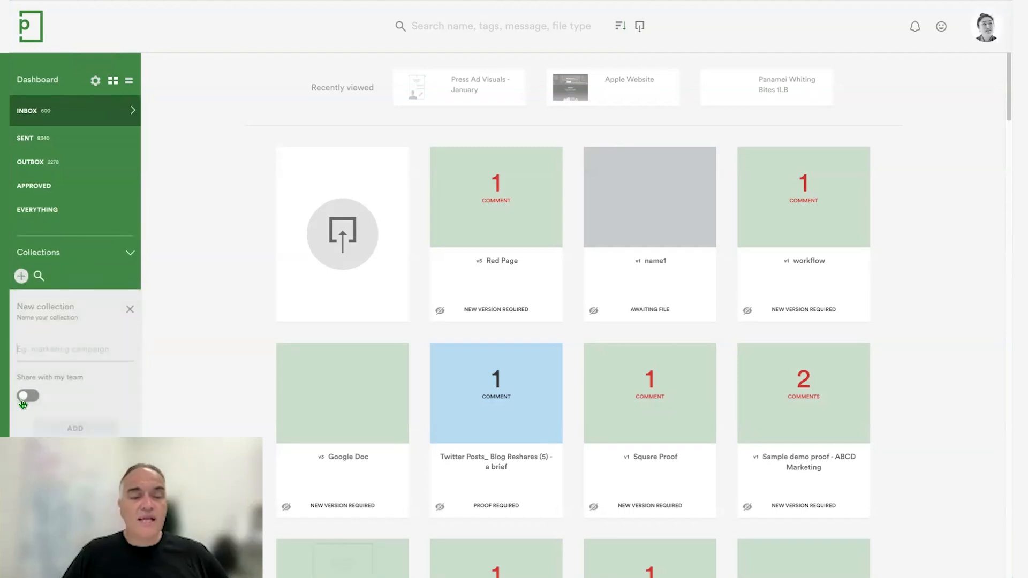
left_click(31, 396)
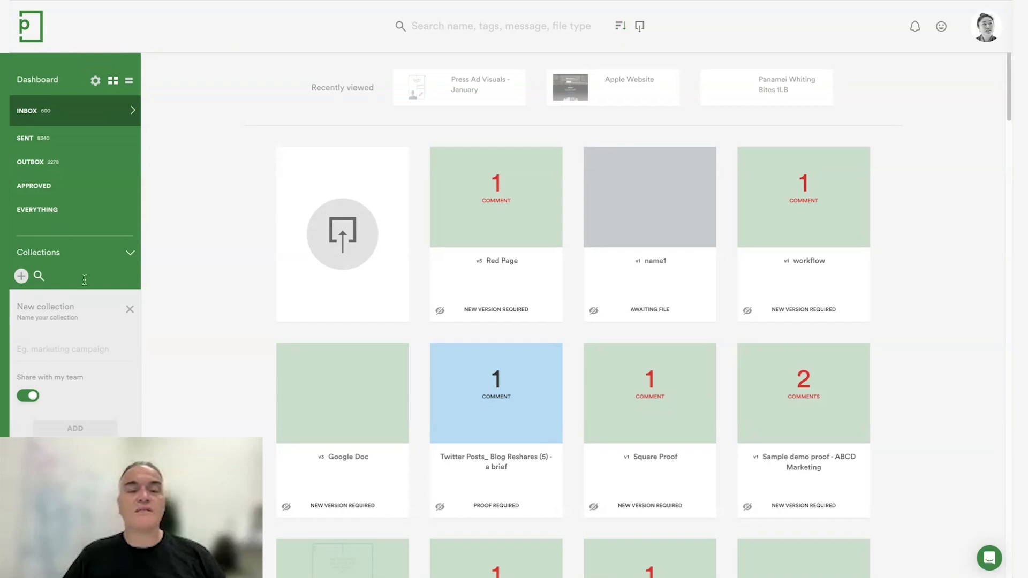
left_click(129, 310)
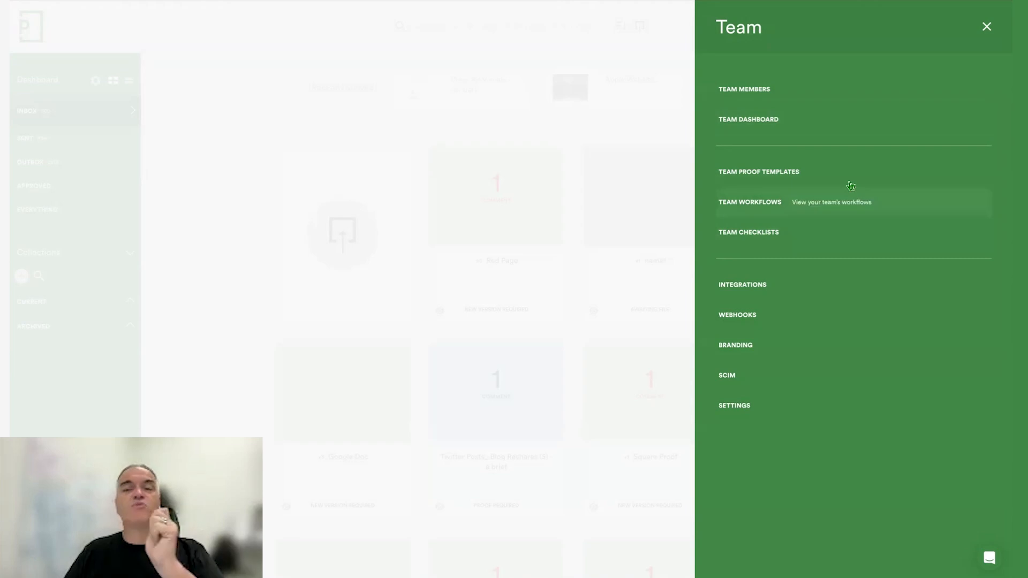
Step: Open the team proof templates and review the setup, people and checklist settings of the Brand identity projects template
left_click(831, 177)
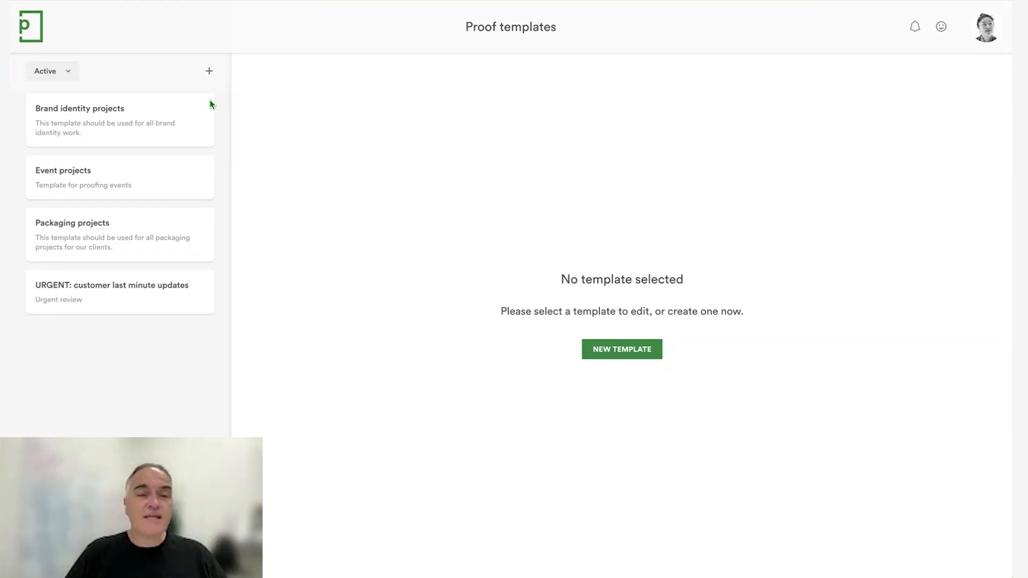
left_click(130, 116)
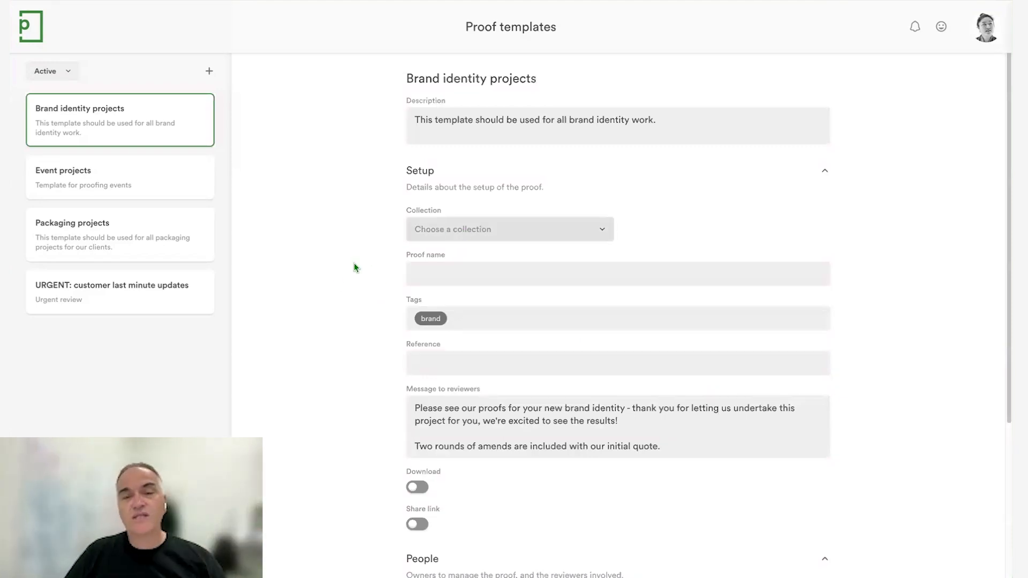
scroll(338, 283, "down", 4)
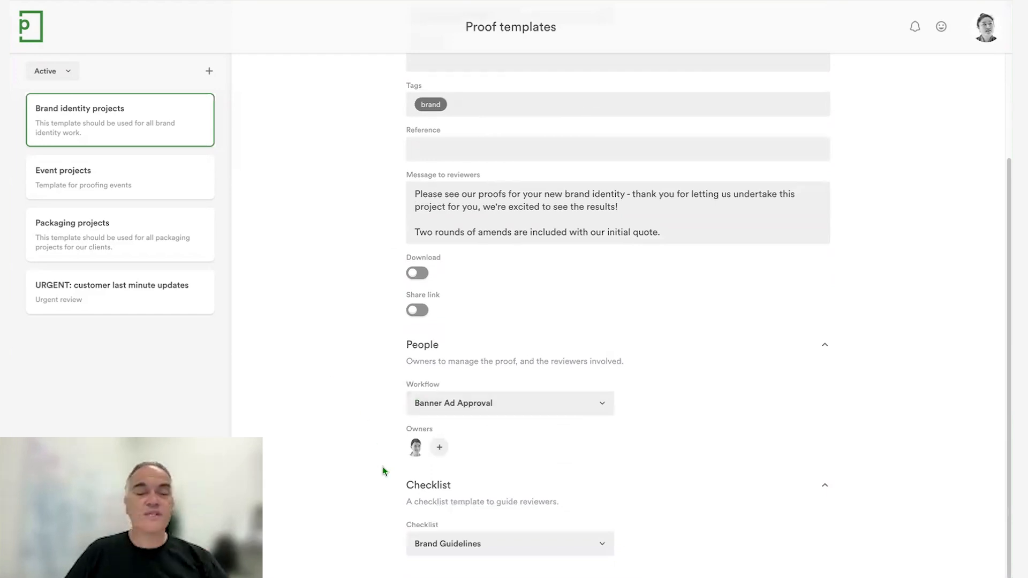
scroll(362, 373, "up", 4)
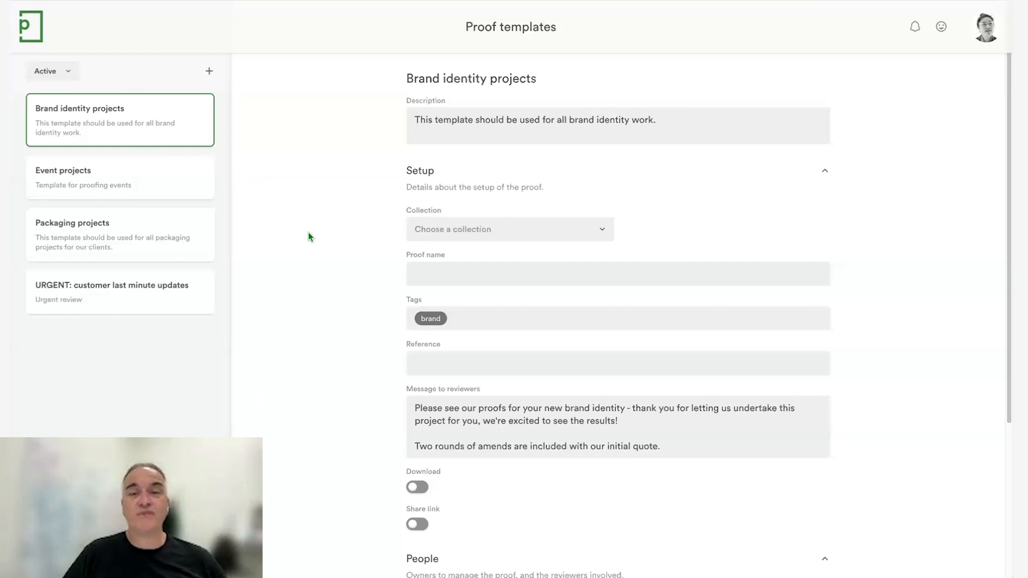
Step: Open the team workflows overview from the team account management
left_click(992, 36)
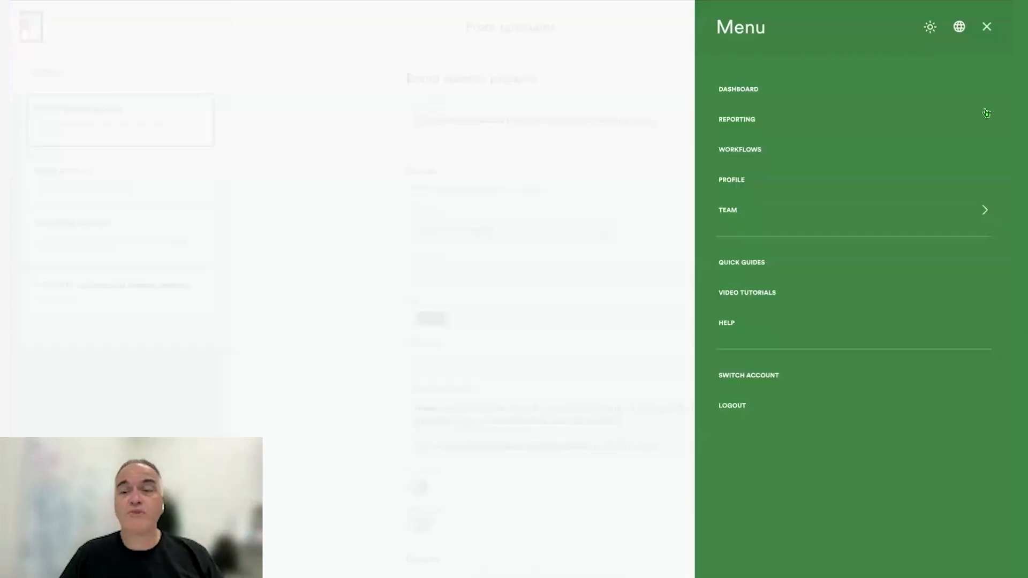
left_click(956, 210)
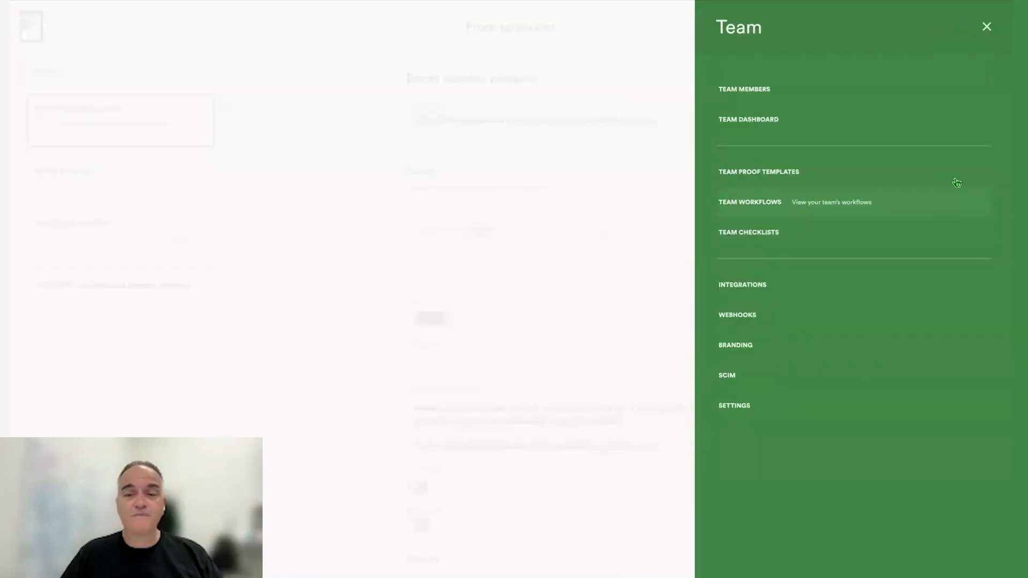
left_click(781, 208)
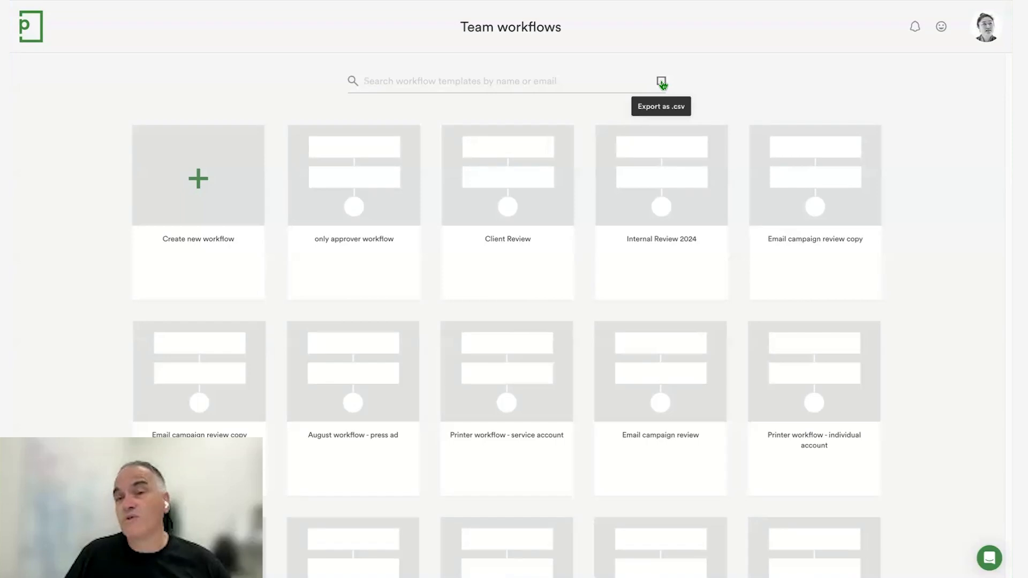
Step: Open the team checklists and review the Packaging and Standard checklist templates, expanding the Brand and Design groups
left_click(987, 27)
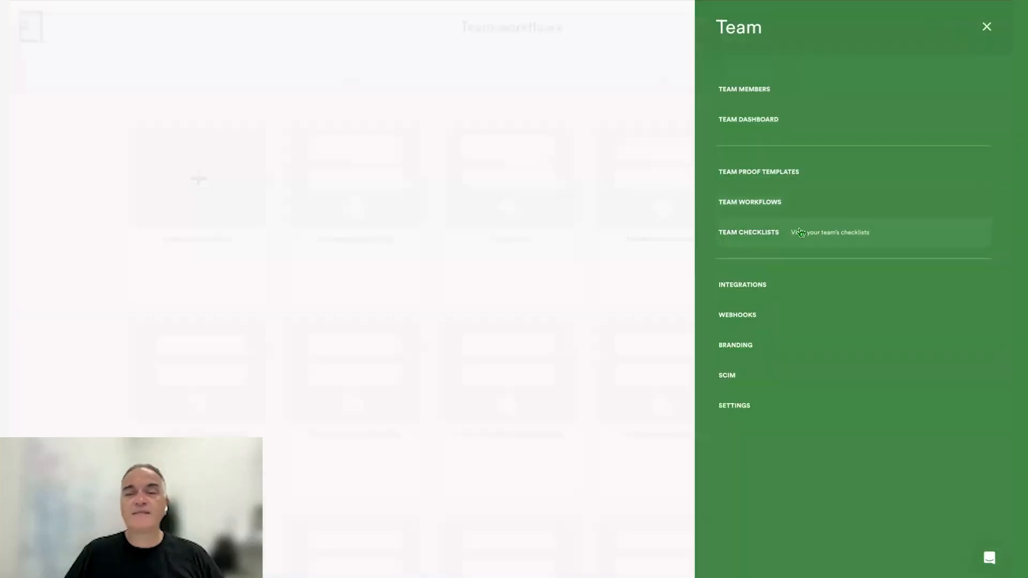
left_click(914, 237)
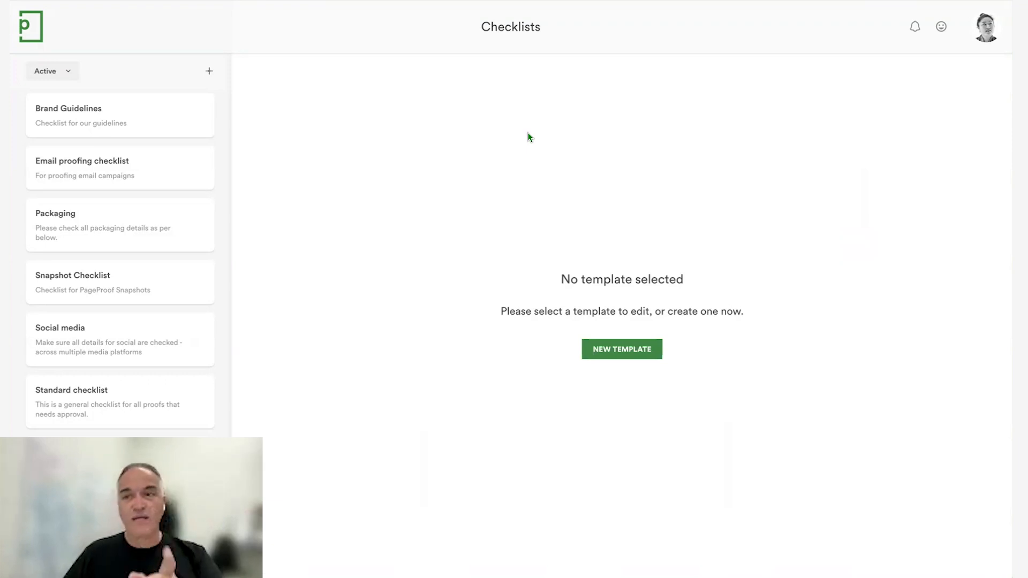
left_click(145, 216)
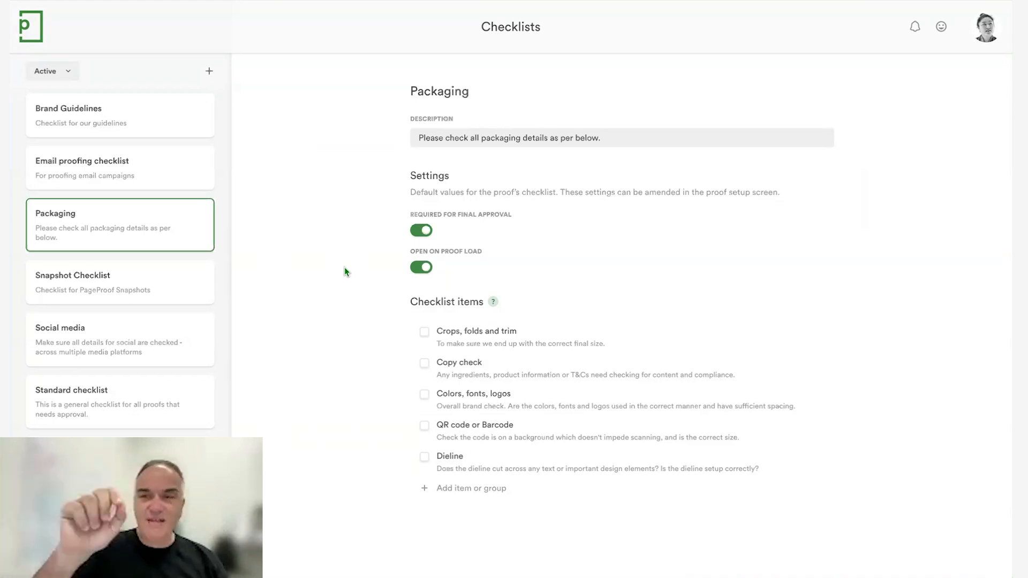
left_click(156, 396)
left_click(425, 332)
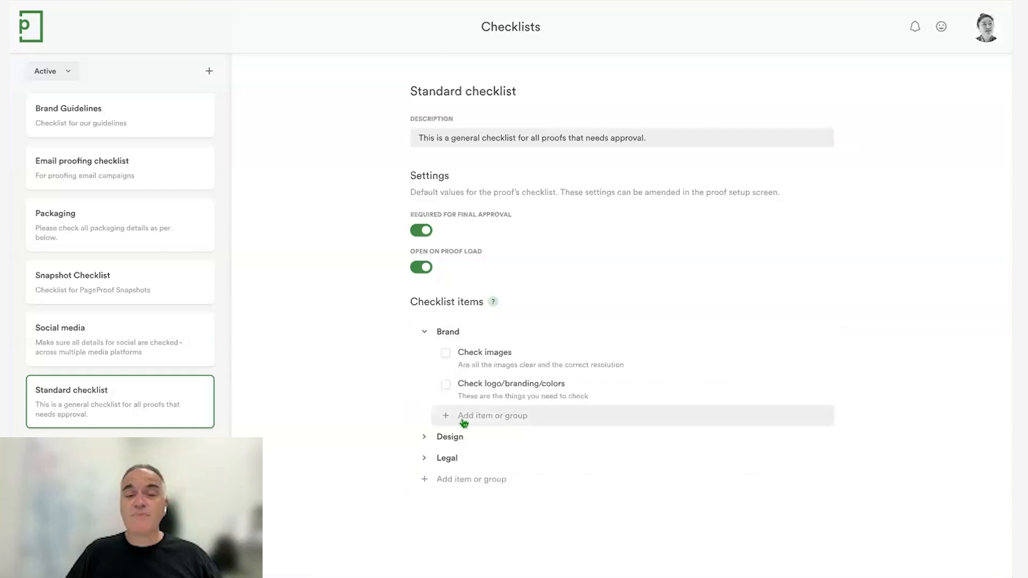
left_click(426, 438)
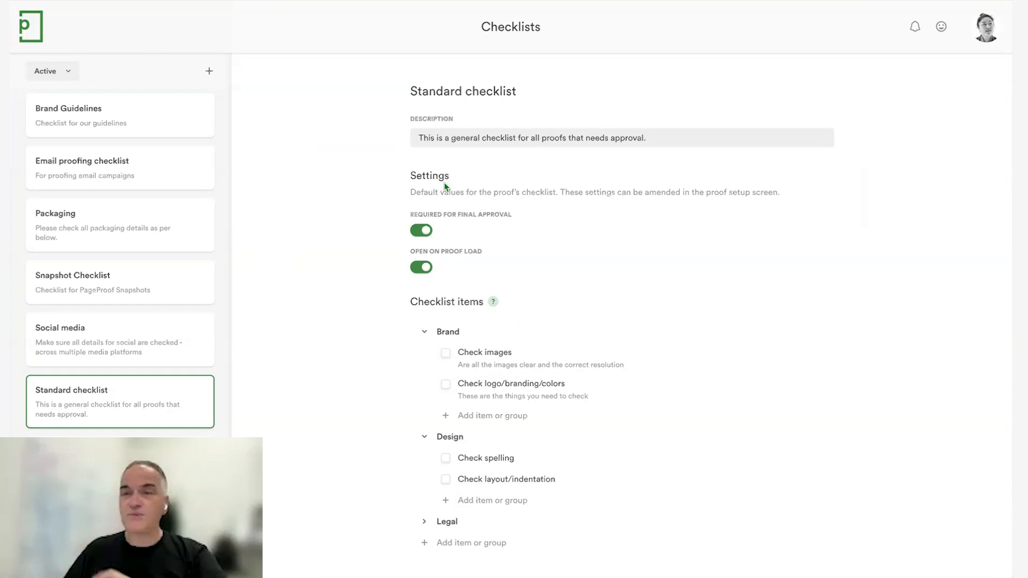
Step: Review the team integrations, including the connected apps and Zapier workflows, and open the team webhooks
left_click(989, 33)
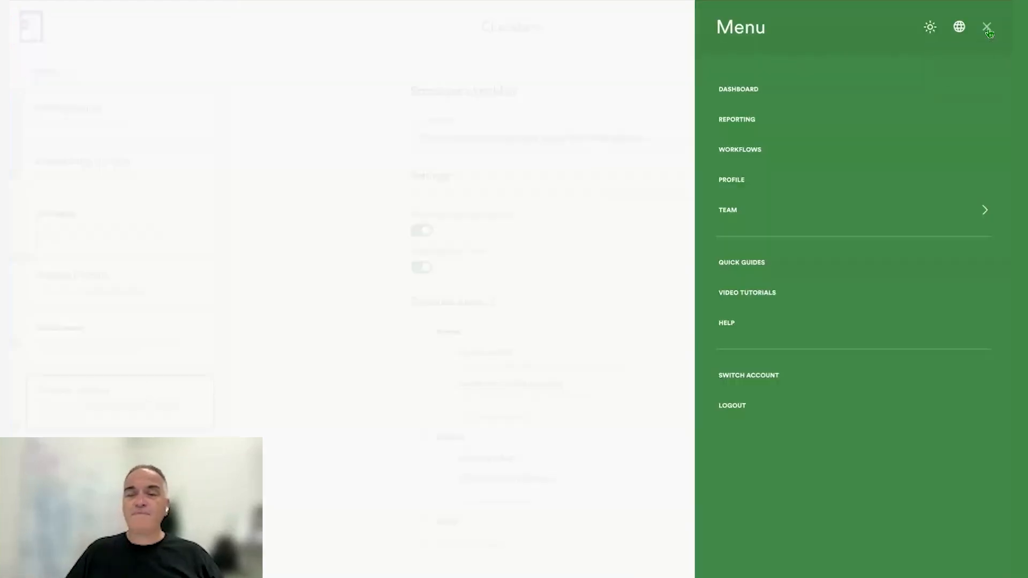
left_click(899, 209)
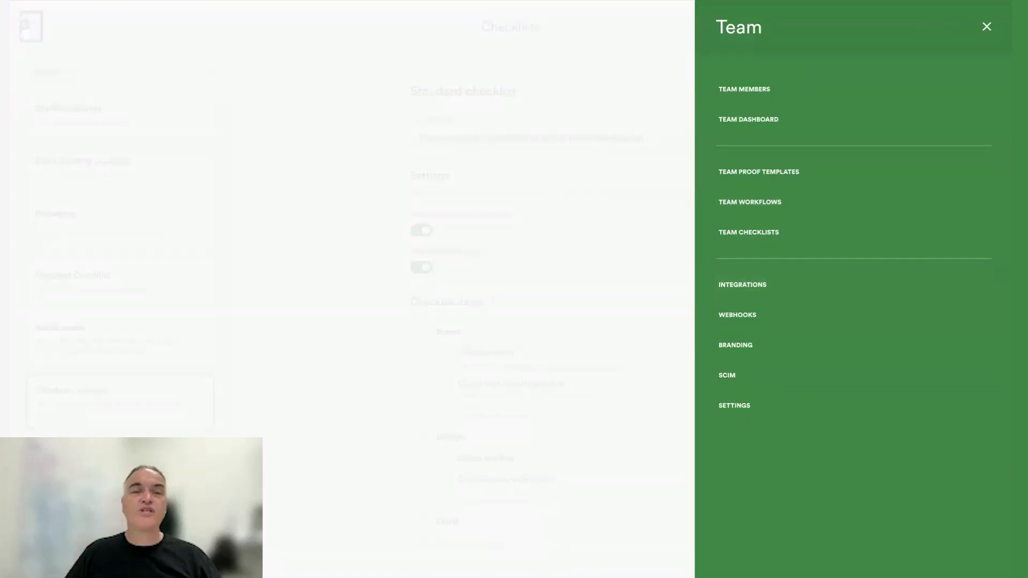
left_click(742, 284)
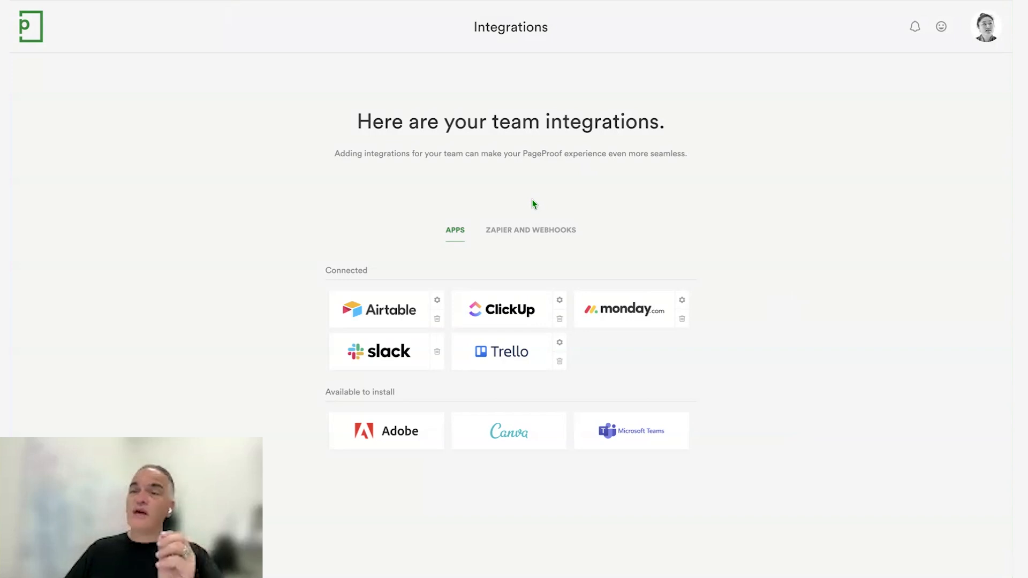
left_click(509, 234)
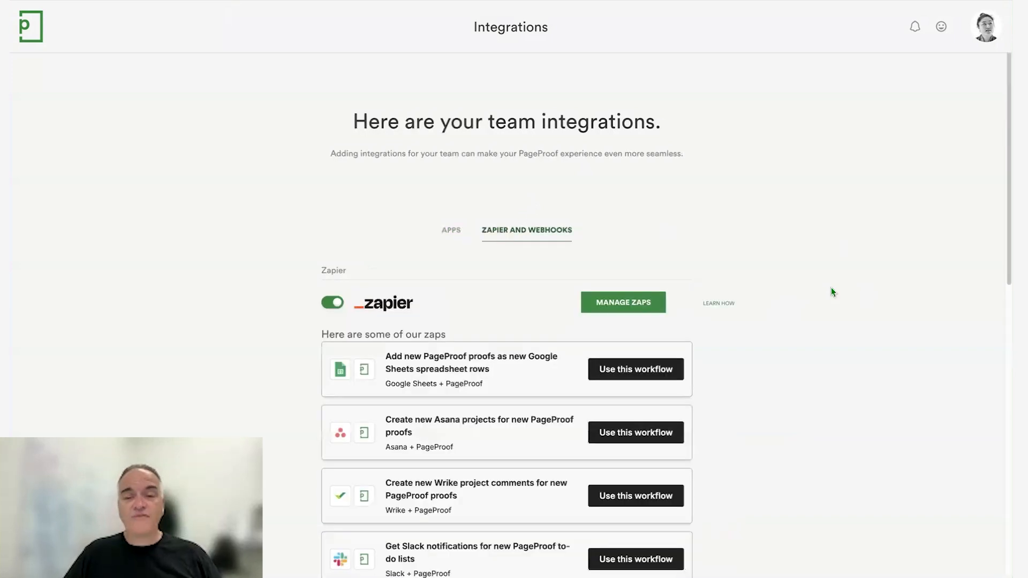
scroll(832, 289, "down", 2)
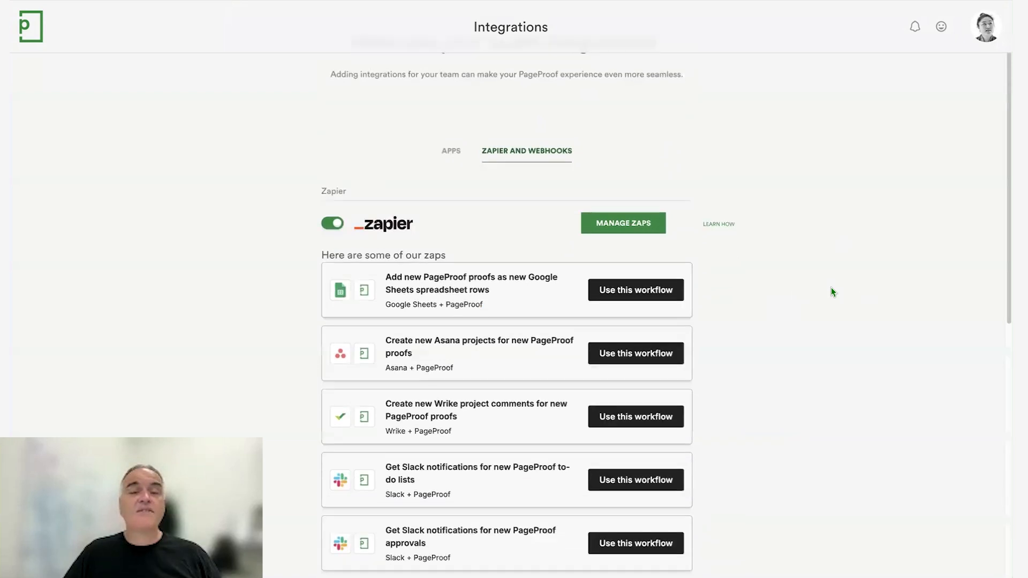
scroll(832, 289, "down", 1)
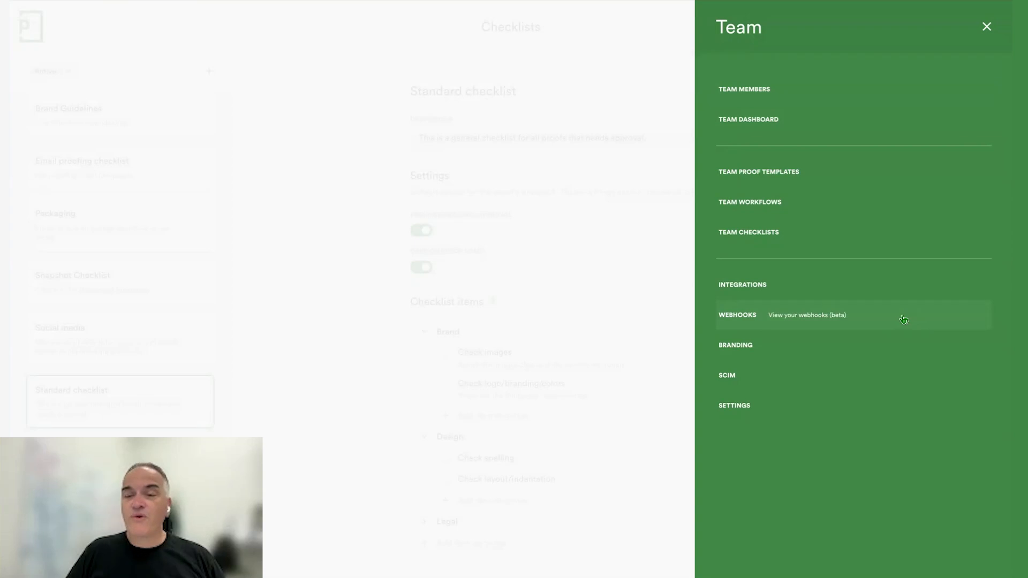
left_click(904, 320)
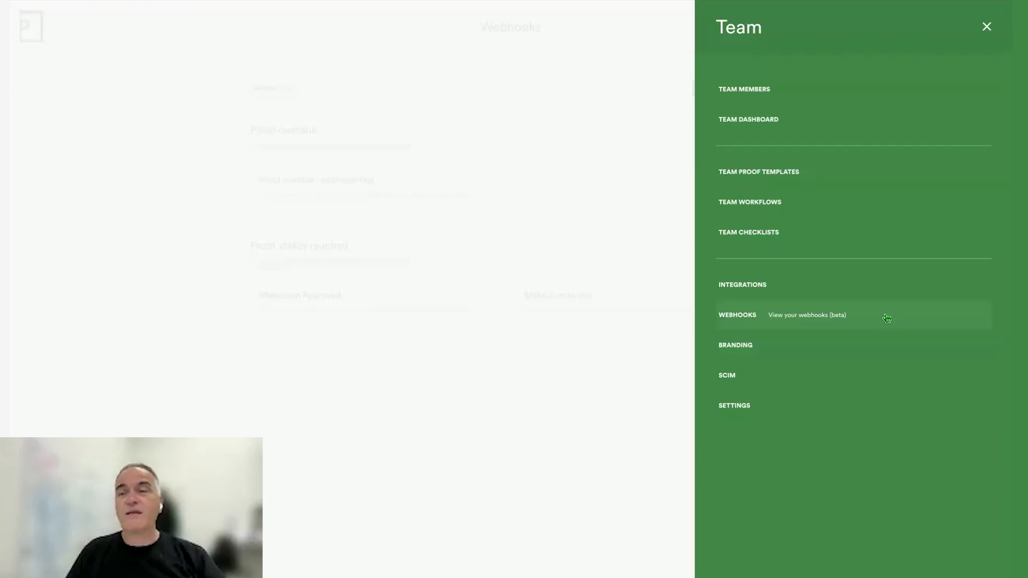
Step: Open the team branding and review the email banner, logo, email color and email preview options
left_click(735, 346)
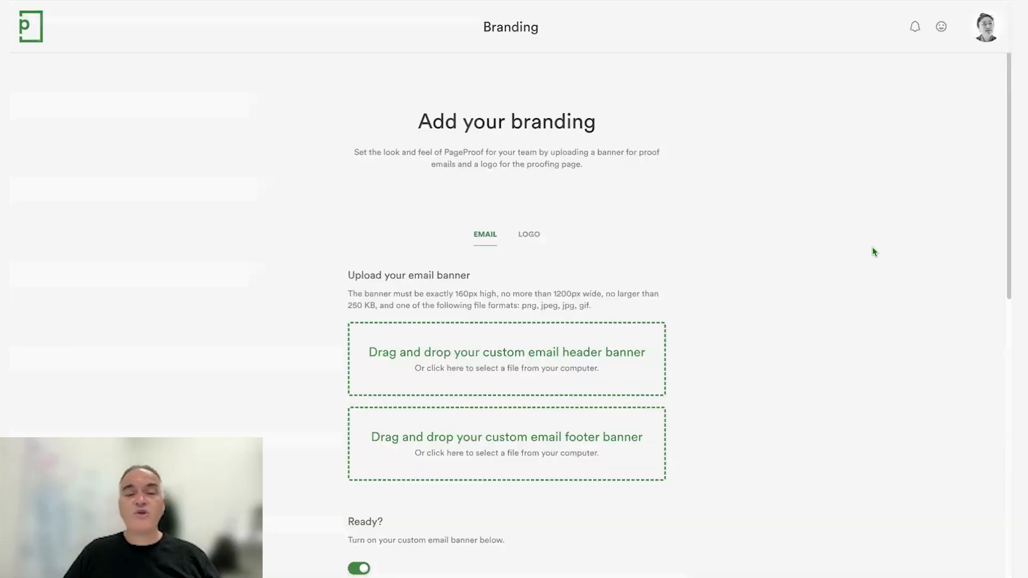
scroll(872, 248, "down", 3)
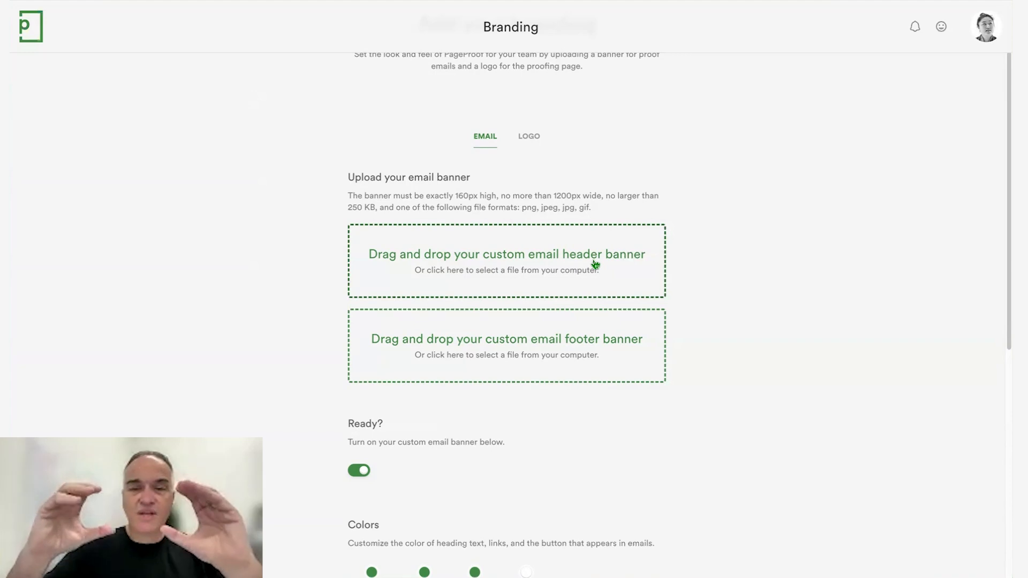
left_click(529, 136)
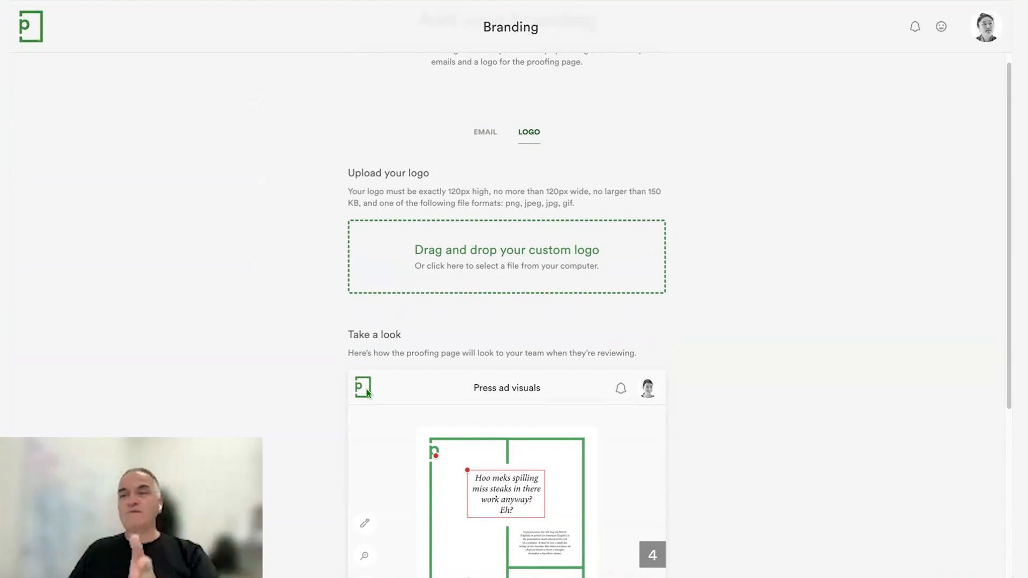
scroll(319, 385, "down", 2)
scroll(319, 385, "up", 2)
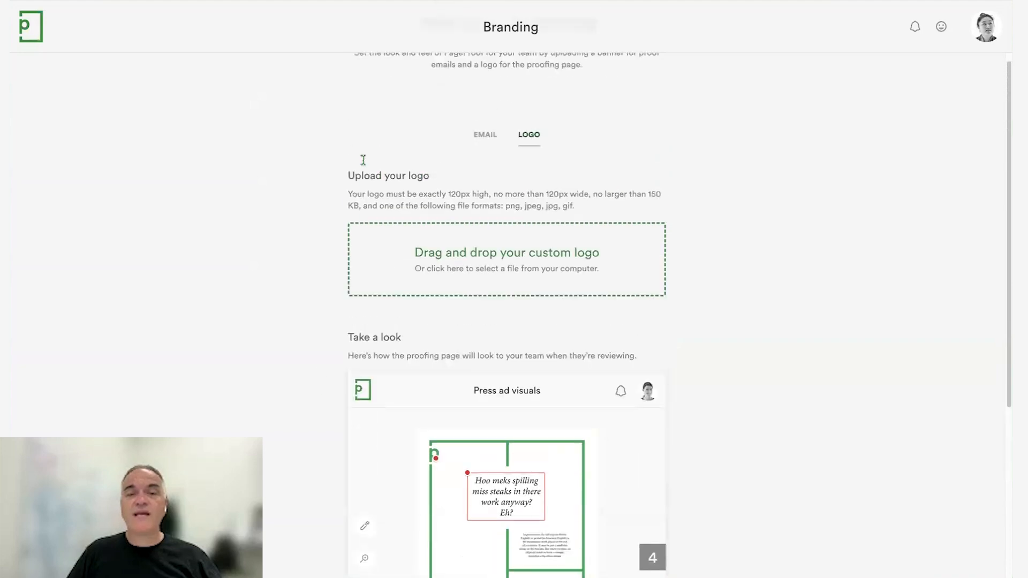
left_click(485, 141)
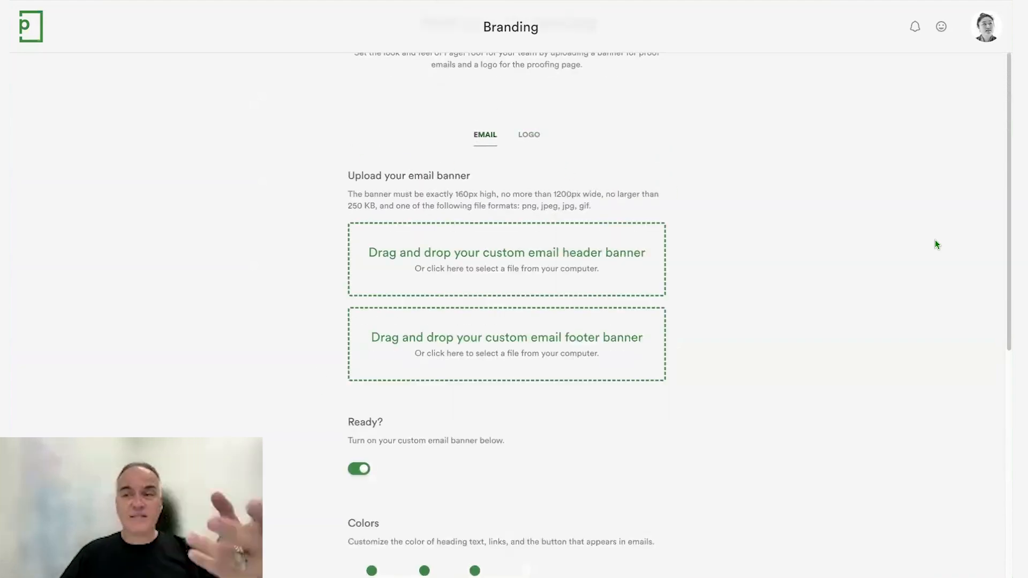
scroll(912, 313, "down", 1)
scroll(911, 313, "down", 3)
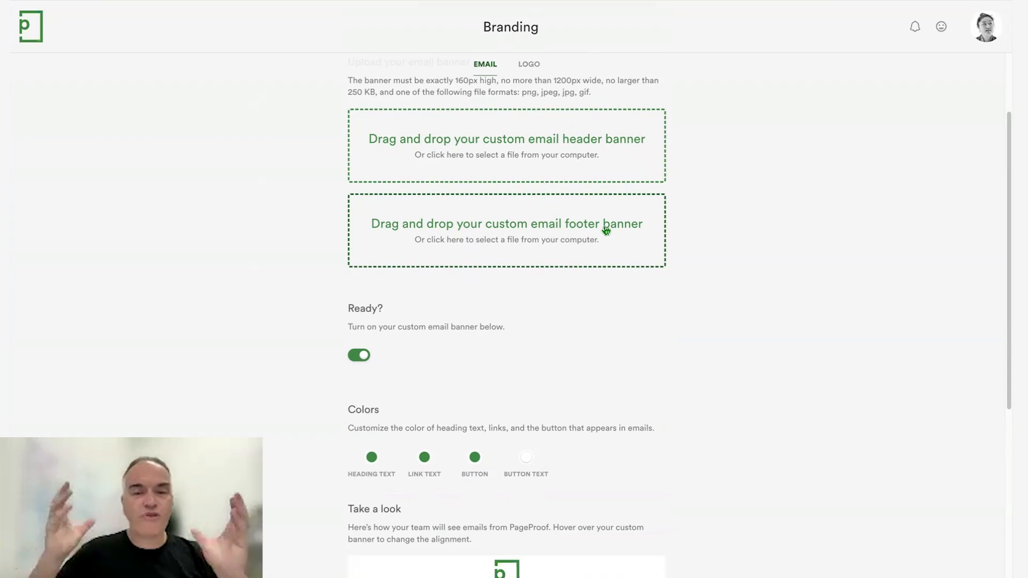
scroll(753, 343, "down", 1)
scroll(752, 346, "down", 5)
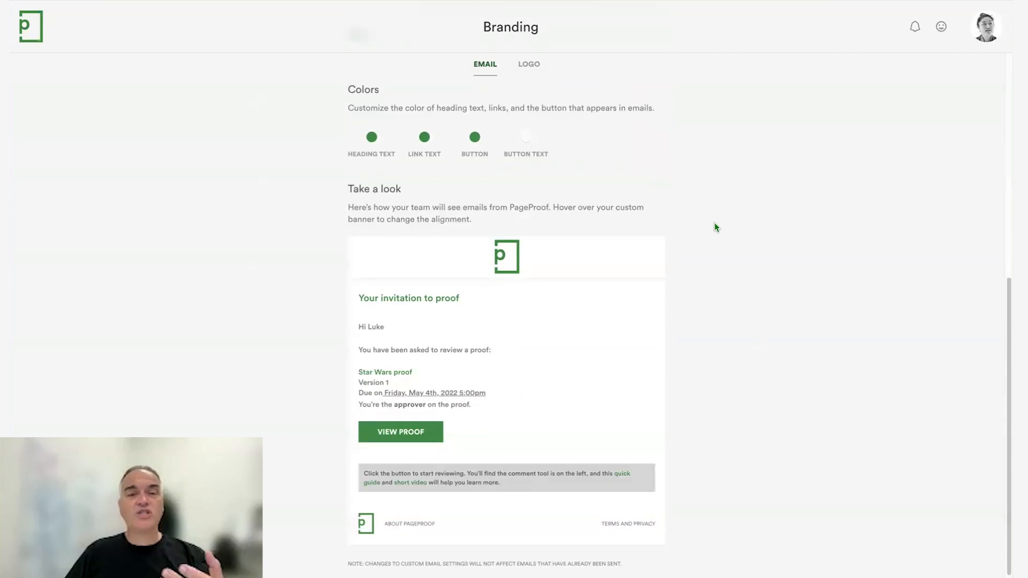
Step: Try a purple button color for the branded emails and reset the email colors to their defaults
left_click(475, 138)
left_click_drag(545, 233, 531, 229)
left_click(582, 167)
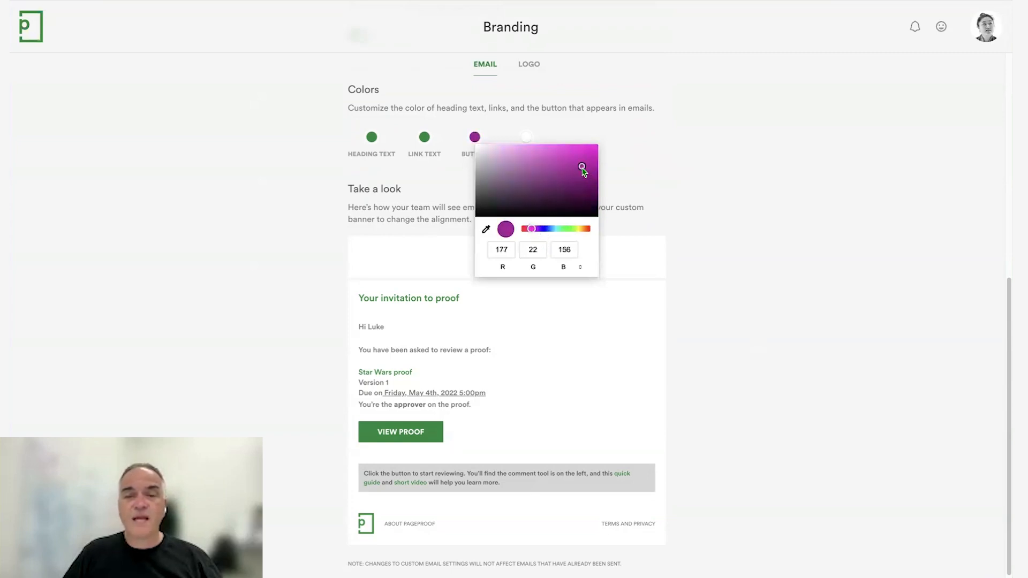
left_click(682, 194)
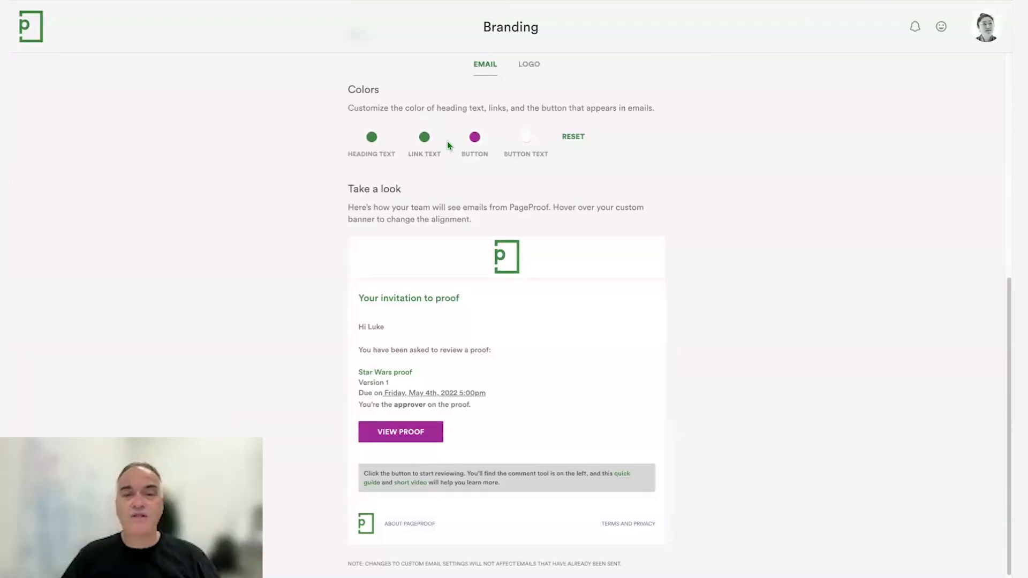
left_click(475, 137)
left_click(580, 137)
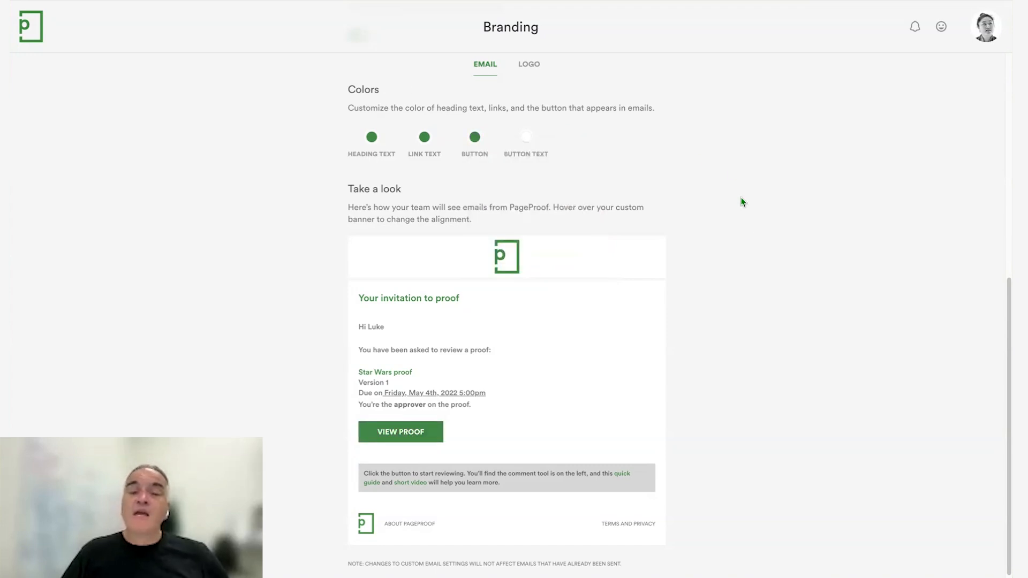
mouse_move(537, 258)
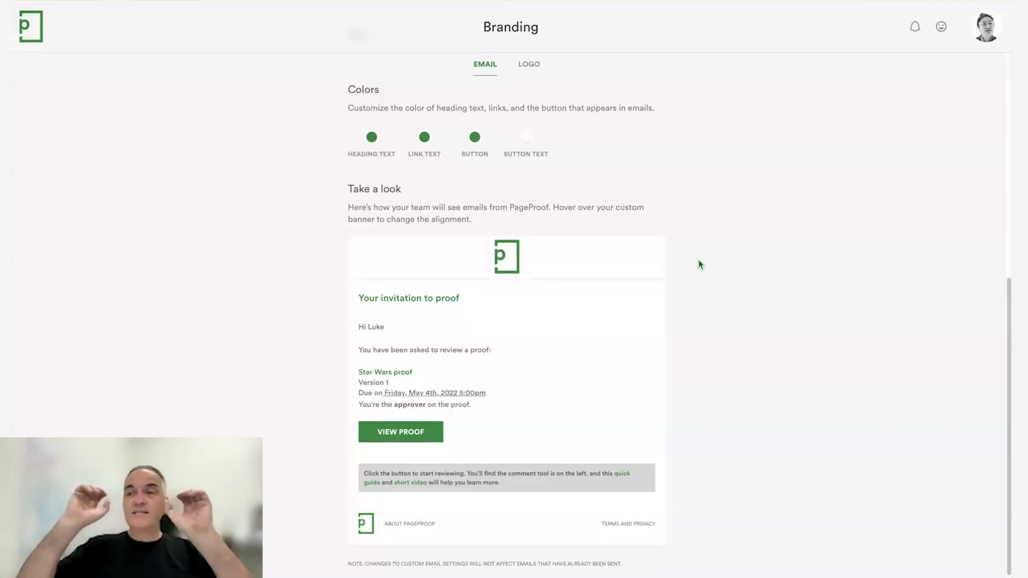
mouse_move(405, 263)
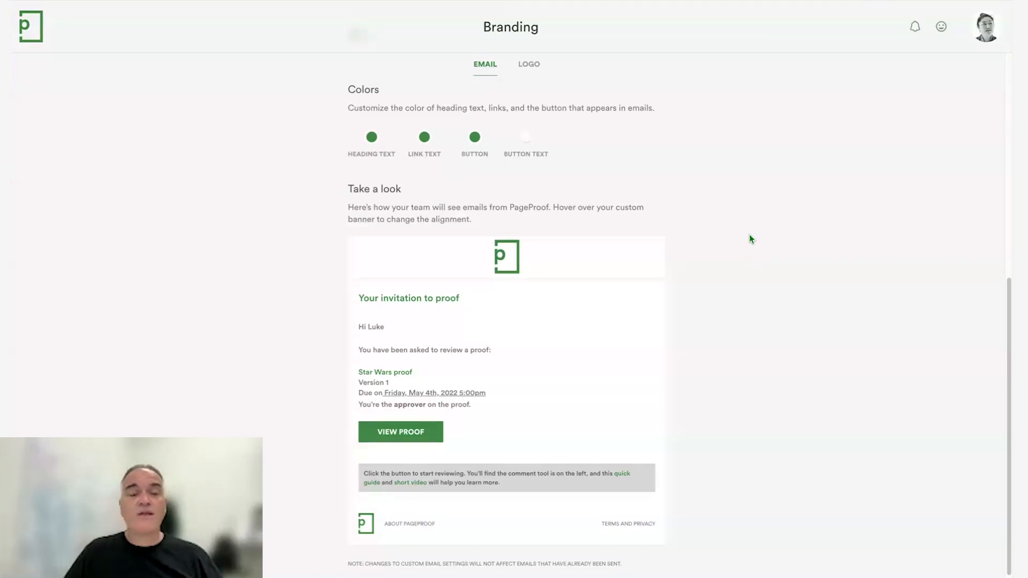
scroll(751, 239, "down", 1)
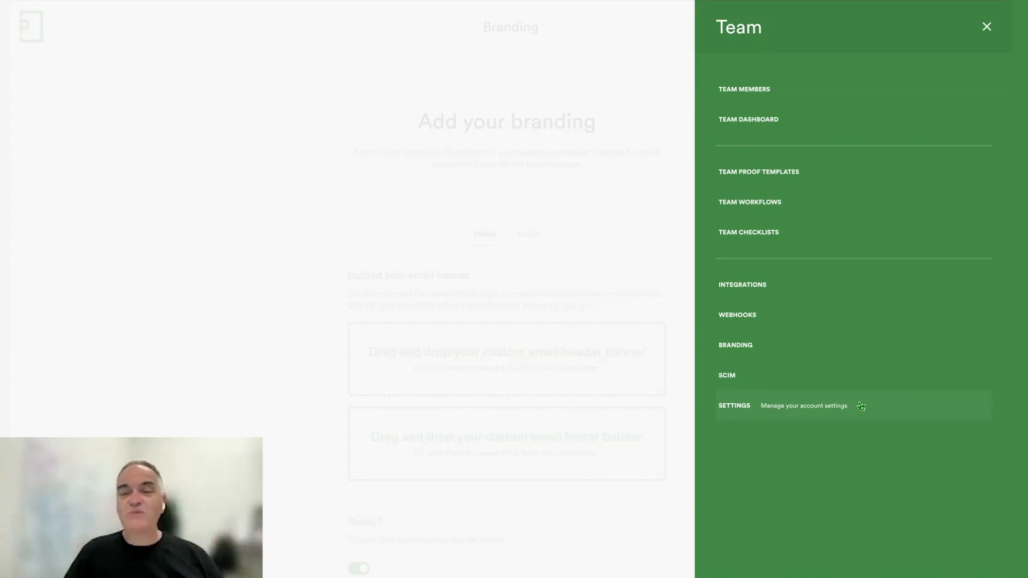
Step: Open the team account settings and review the Account, Intelligence and Features options, including the address book setting
left_click(749, 410)
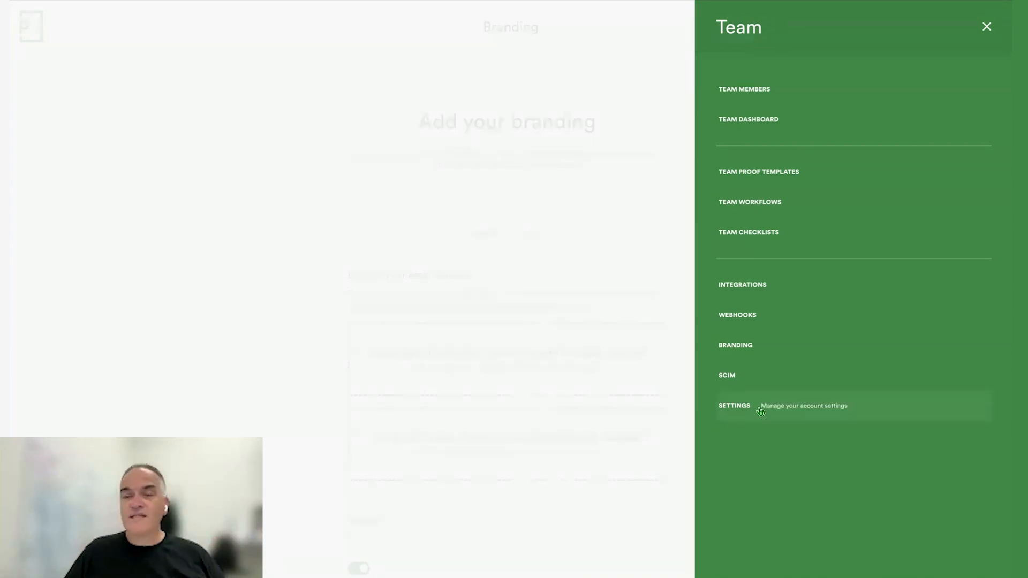
left_click(890, 408)
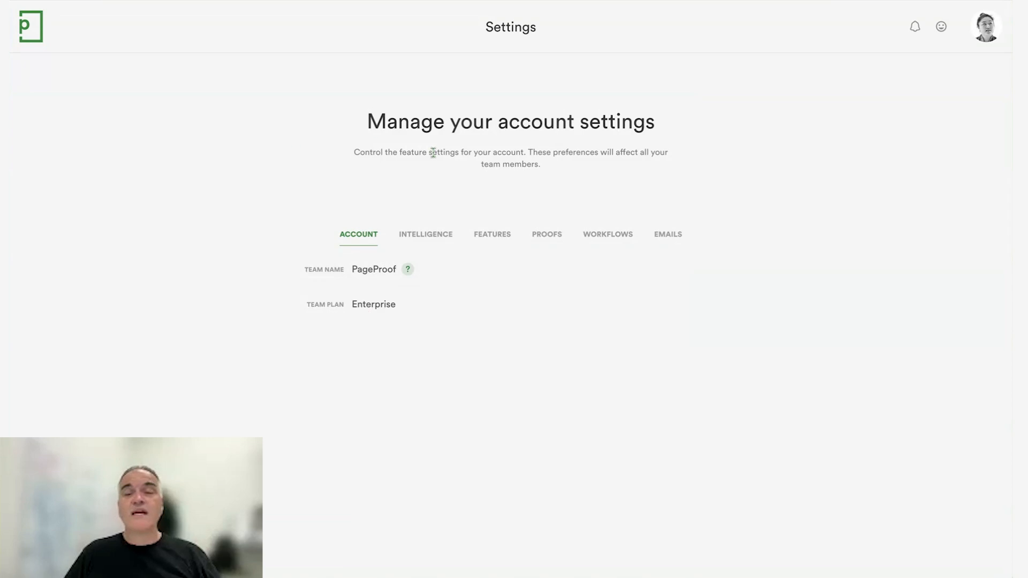
left_click(426, 237)
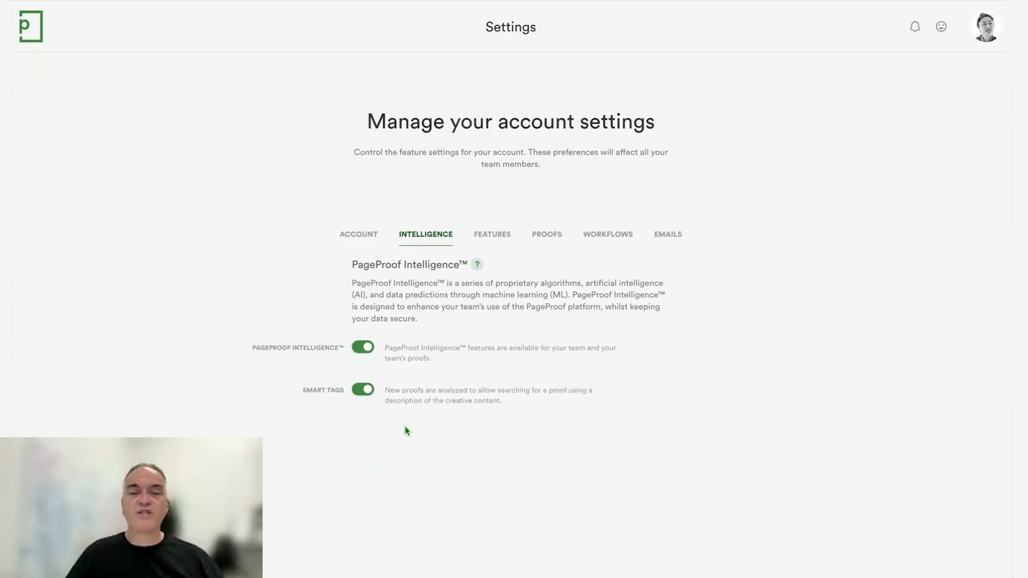
left_click(493, 233)
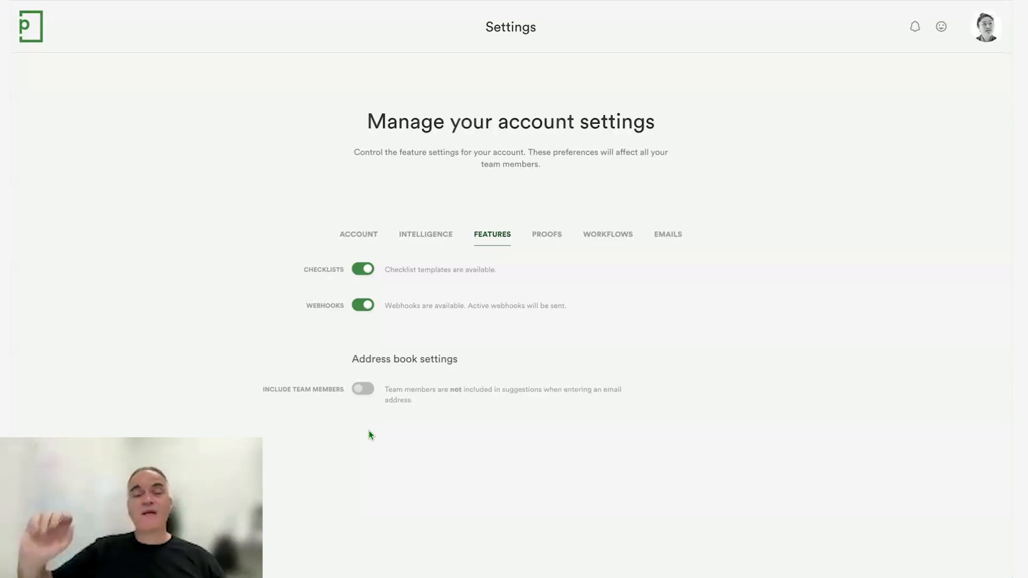
left_click(366, 388)
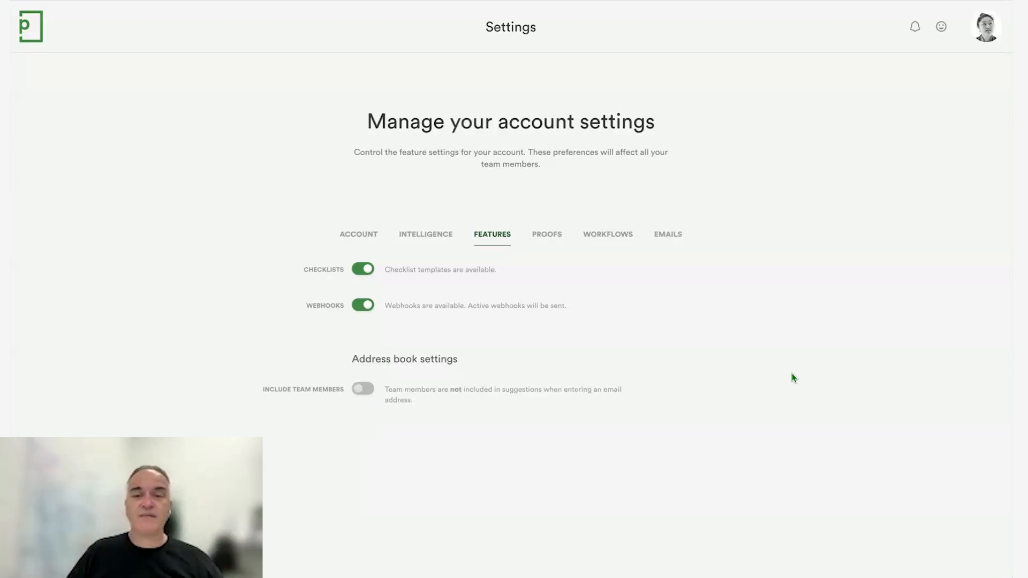
Step: Examine the team's proof settings, from version due dates and link sharing through comment options to magic access
left_click(543, 234)
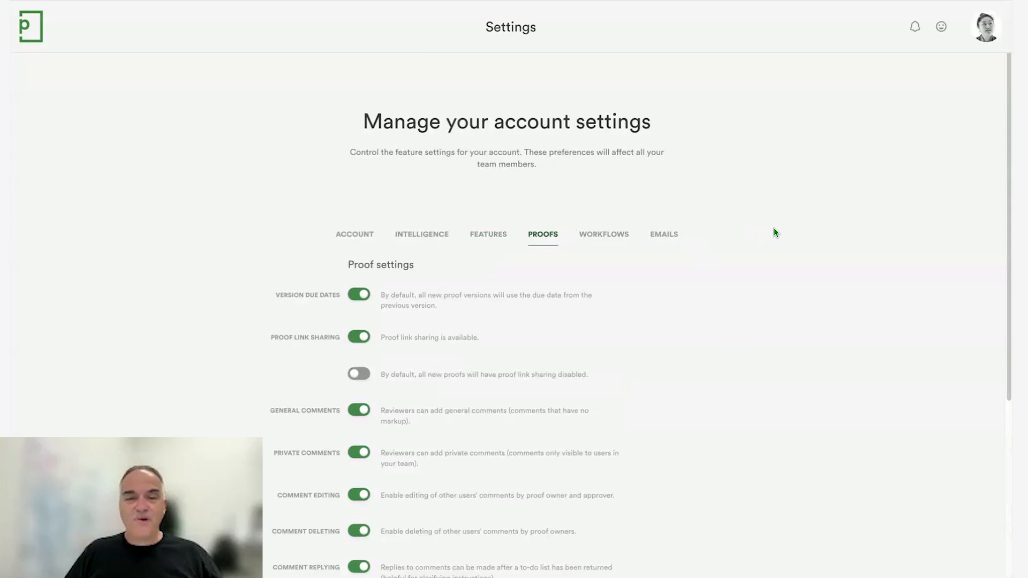
scroll(757, 326, "down", 3)
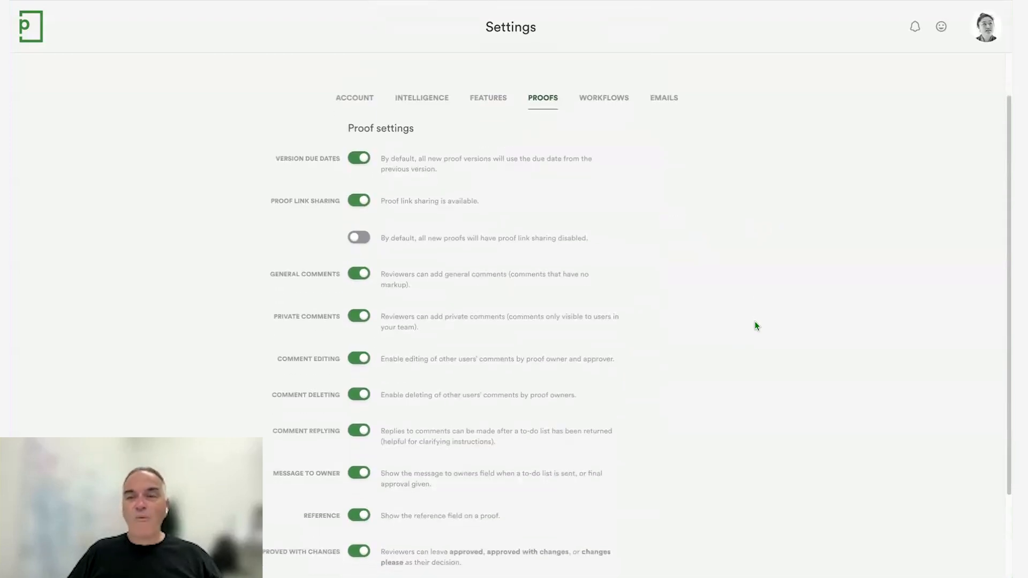
scroll(757, 326, "down", 2)
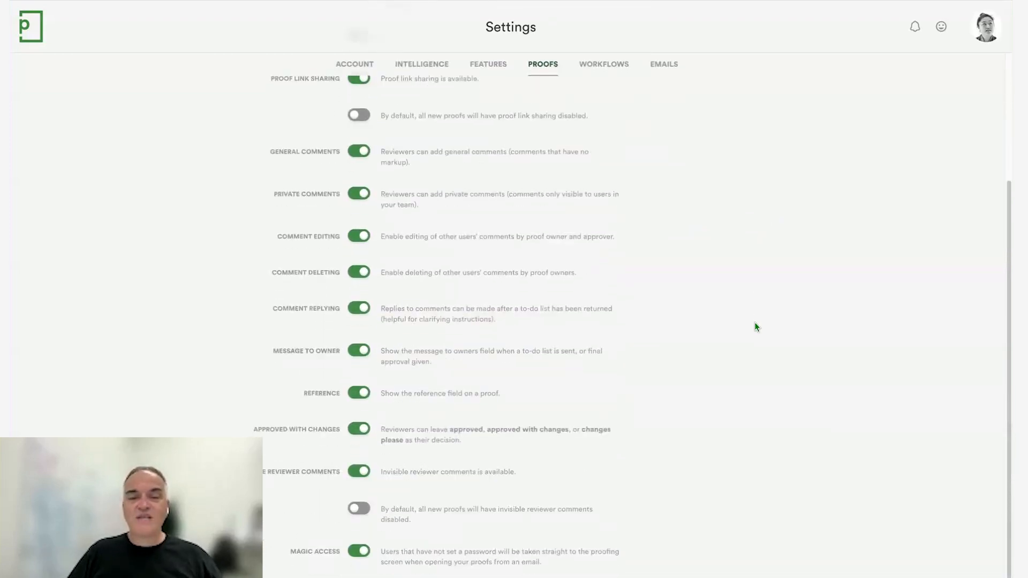
scroll(677, 332, "up", 5)
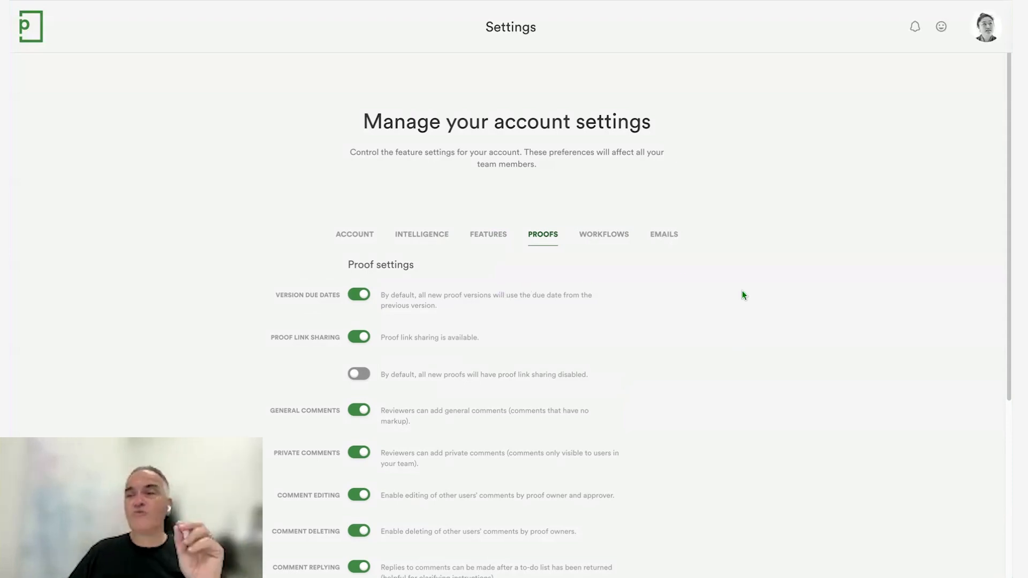
scroll(752, 308, "down", 2)
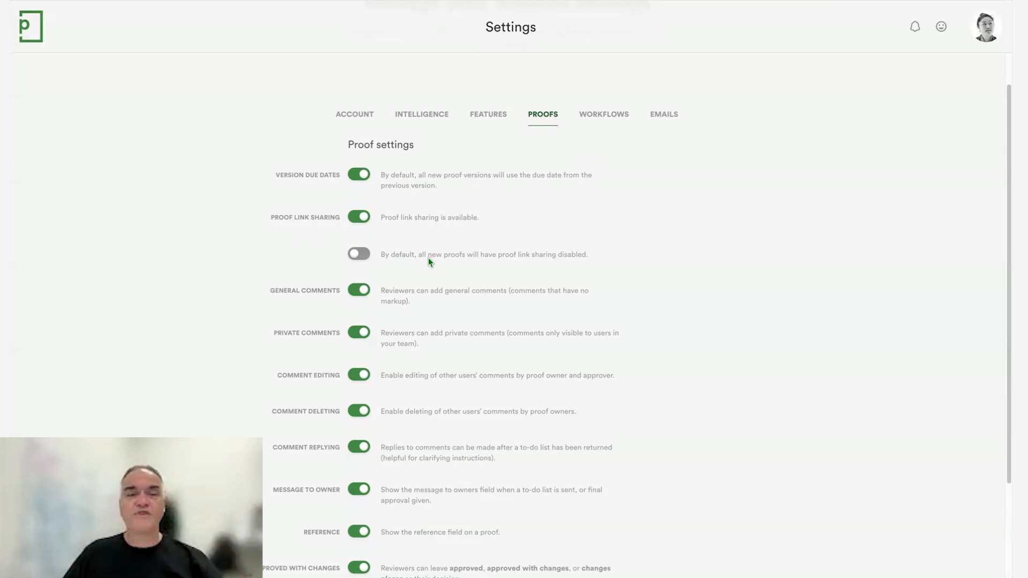
Step: Review the remaining proof settings on private comments, comment editing, approval decisions, invisible reviewer comments and magic access
scroll(679, 266, "down", 5)
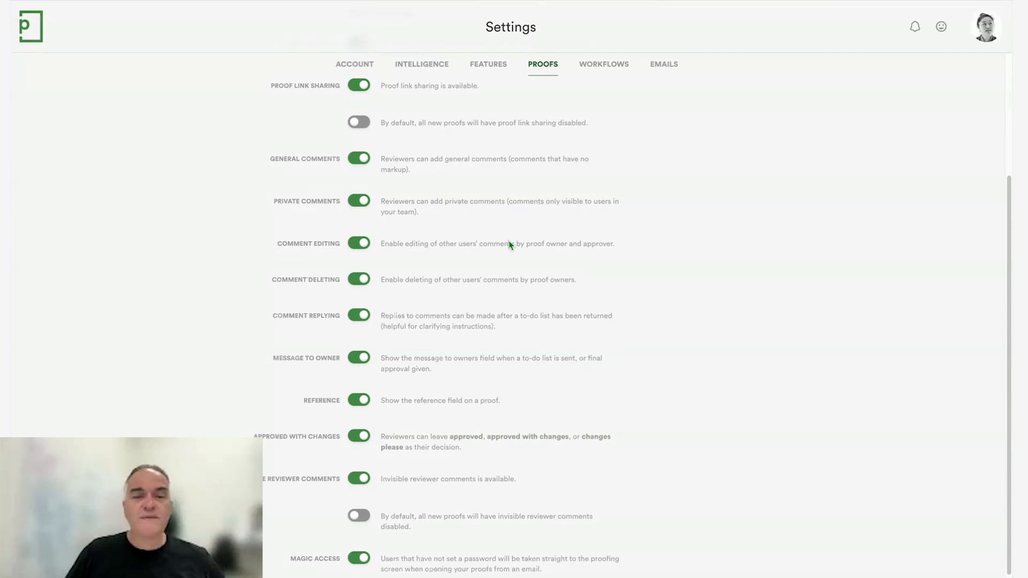
scroll(647, 219, "down", 1)
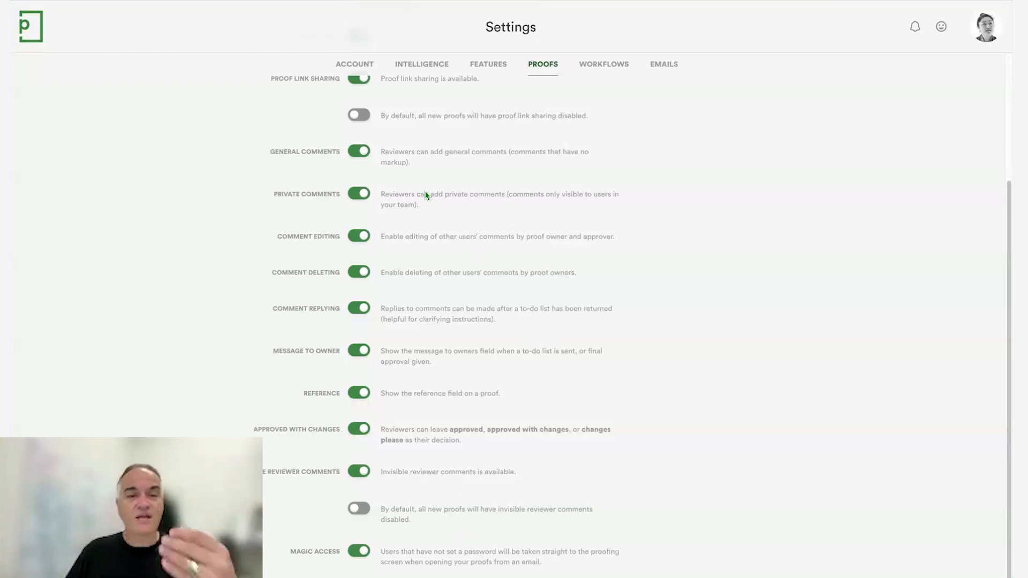
scroll(454, 276, "up", 1)
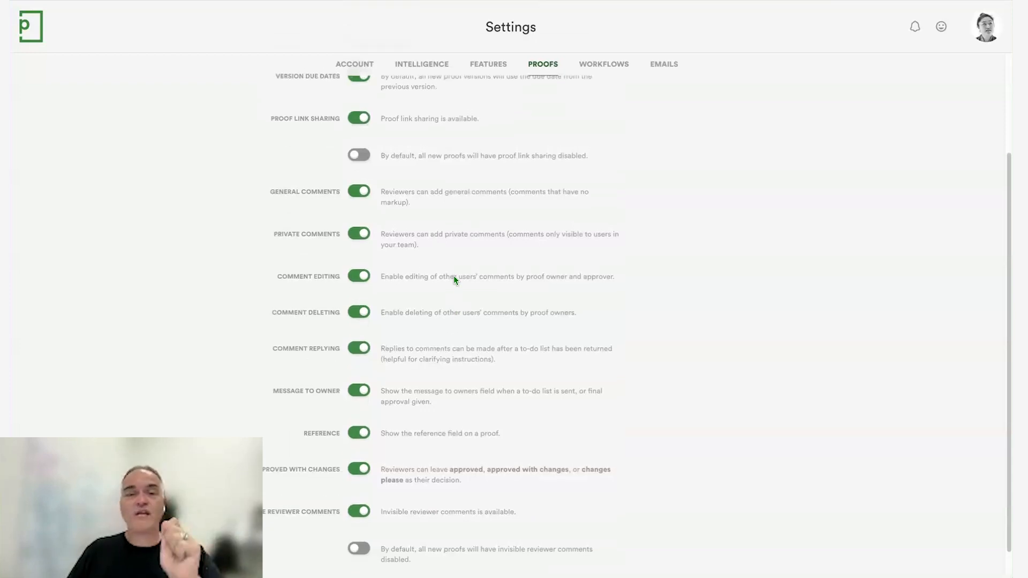
Step: Review the account's workflow and email settings, including view only reviewers and the sending email, and return to the team administration options
left_click(605, 64)
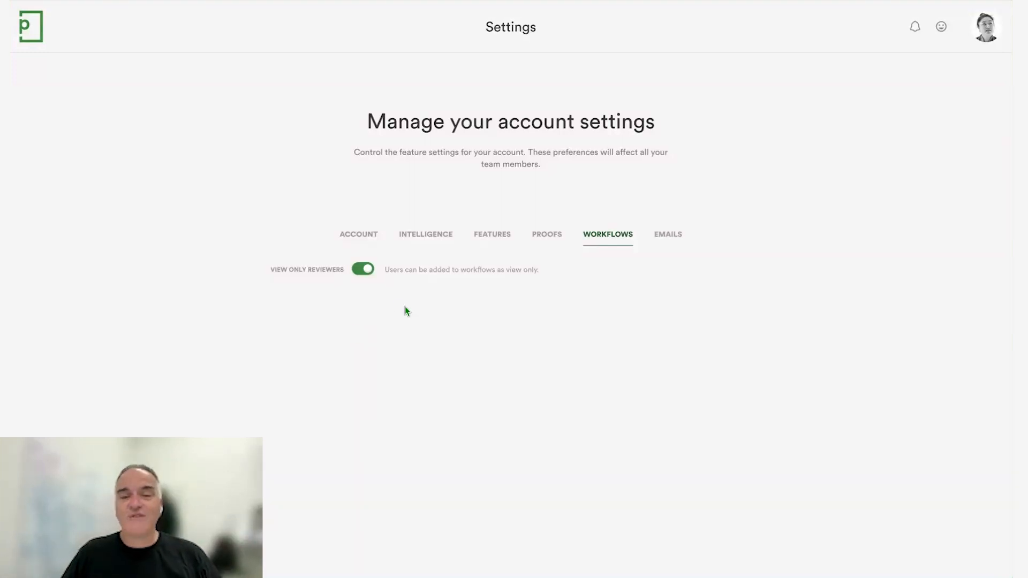
left_click(669, 234)
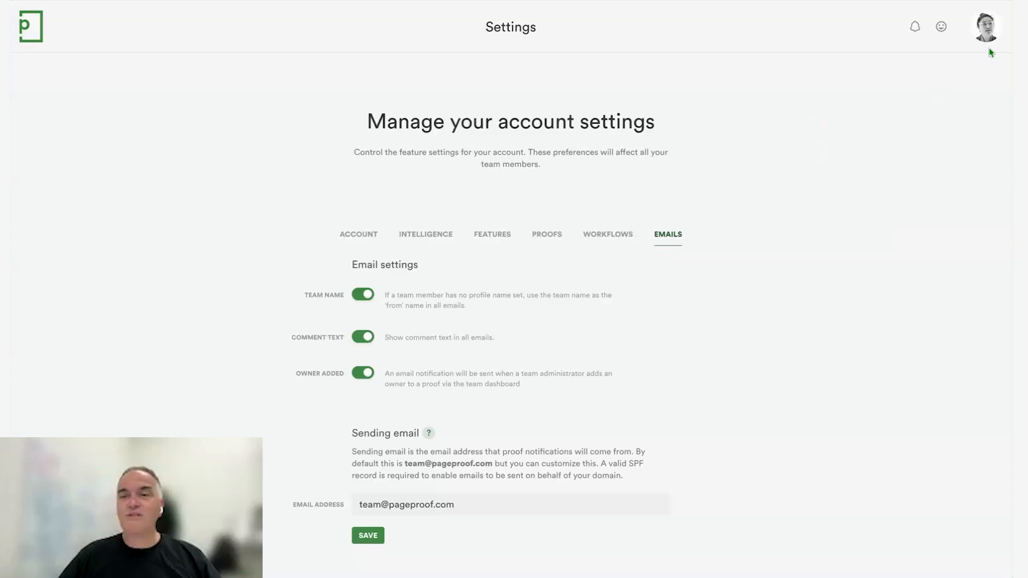
left_click(986, 34)
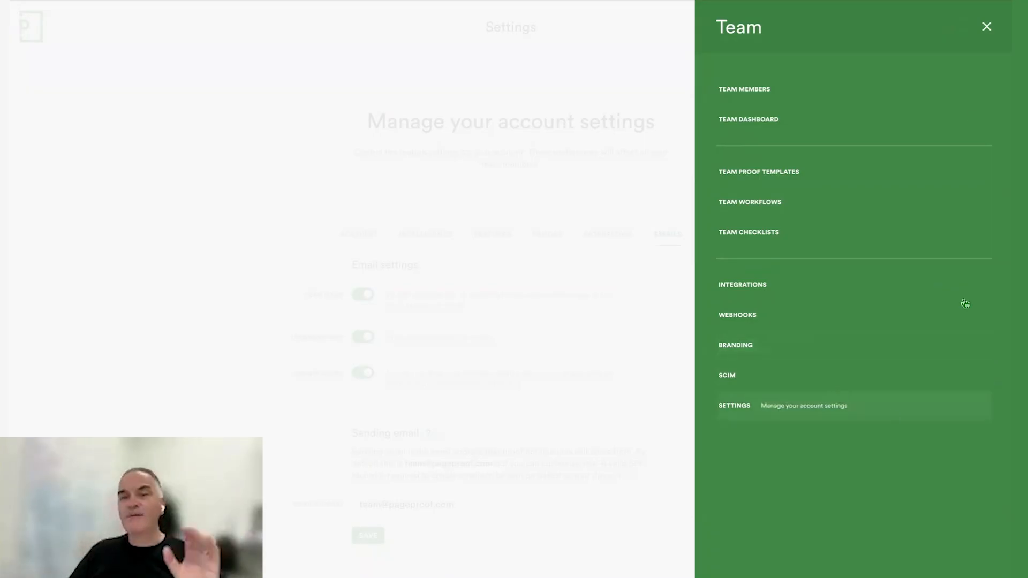